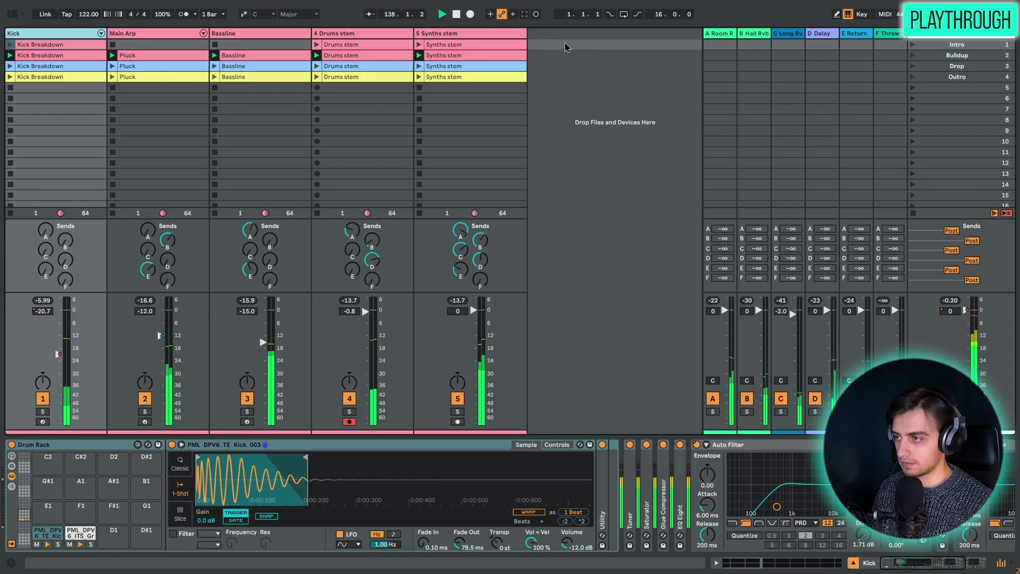
- Examine the Bassline devices, the Drop clips of the drums and synths stems, and the Main Arp's Pluck notes and devices
left_click(254, 33)
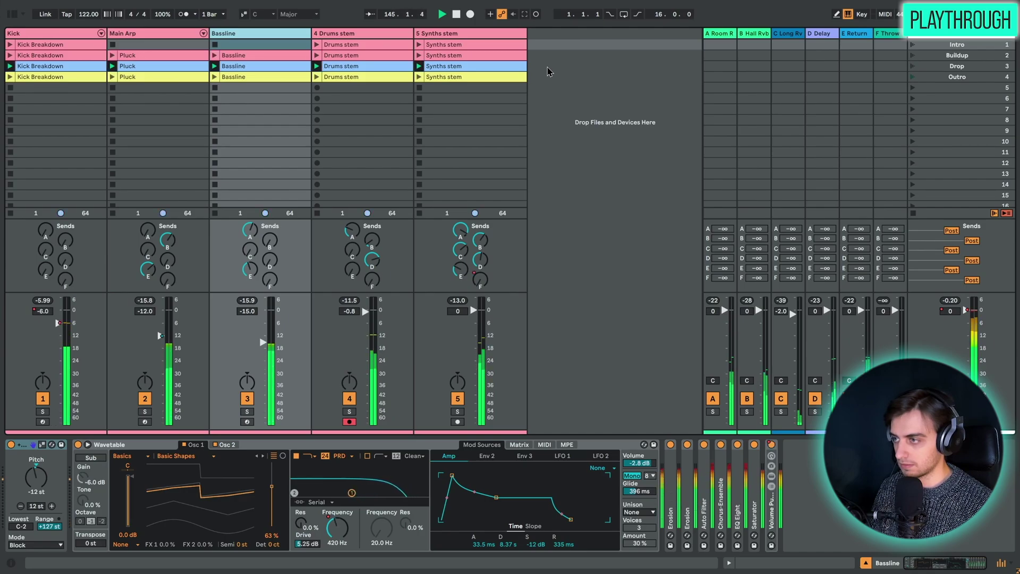
double_click(389, 67)
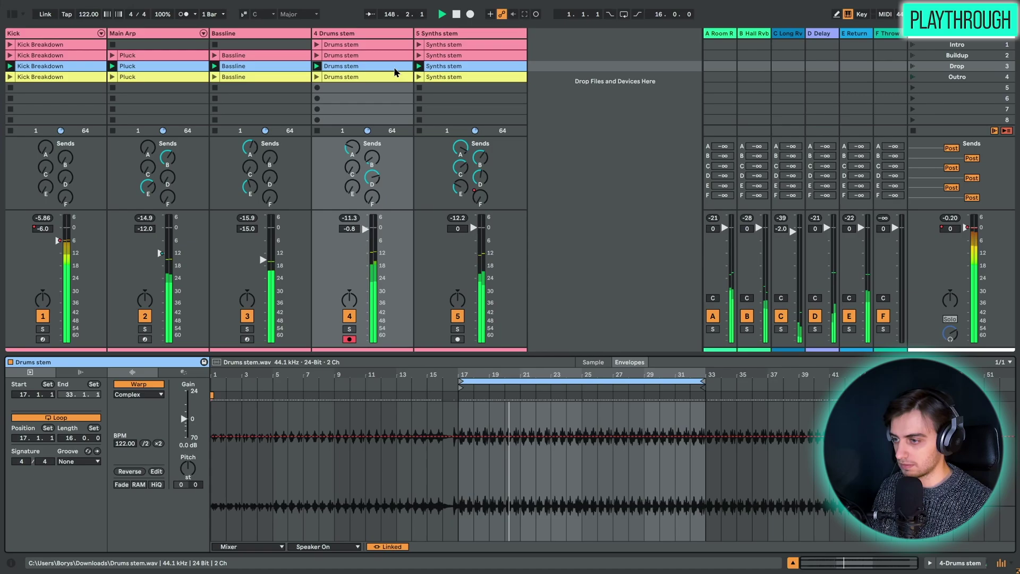
left_click(457, 68)
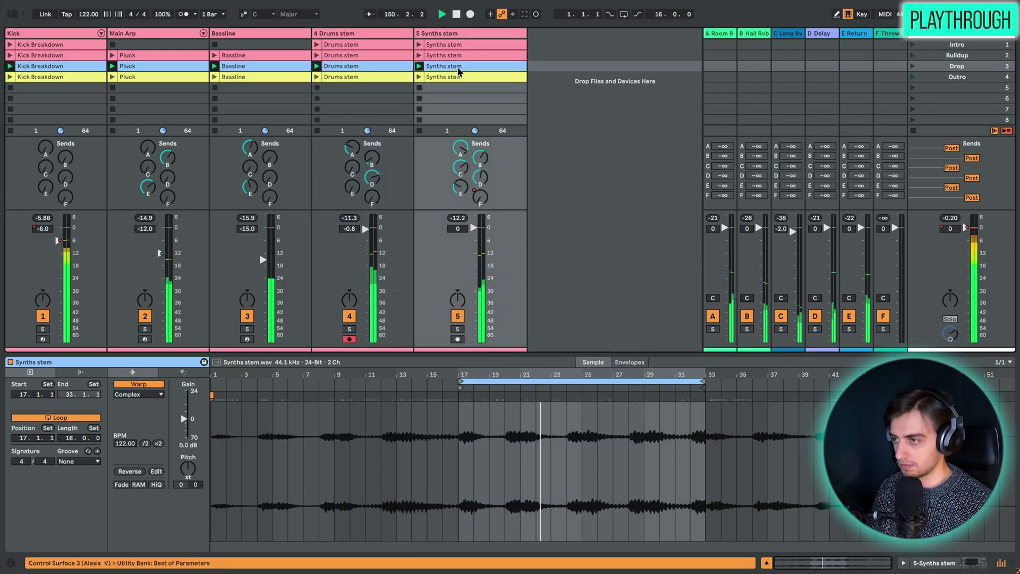
left_click(169, 70)
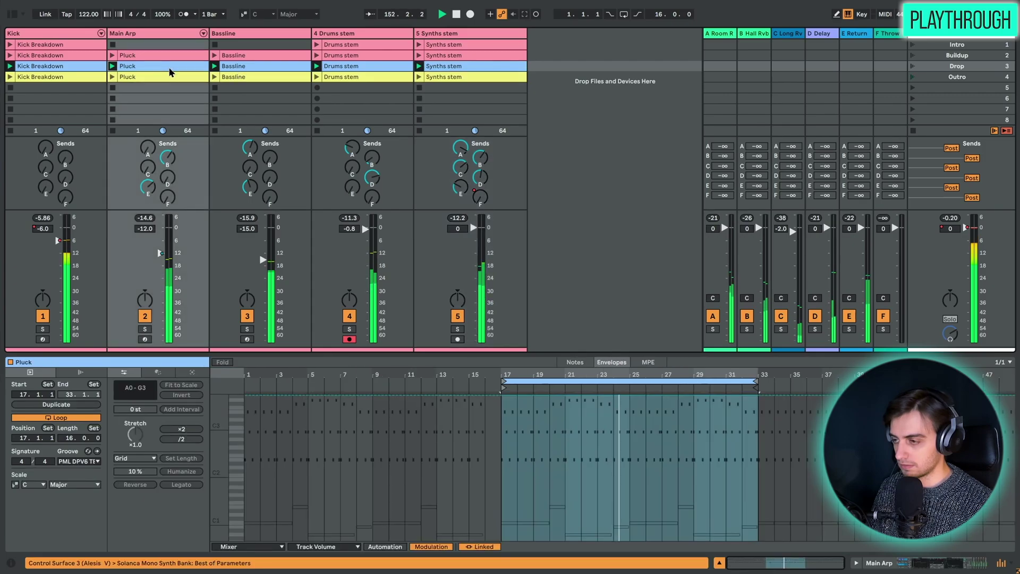
left_click(574, 365)
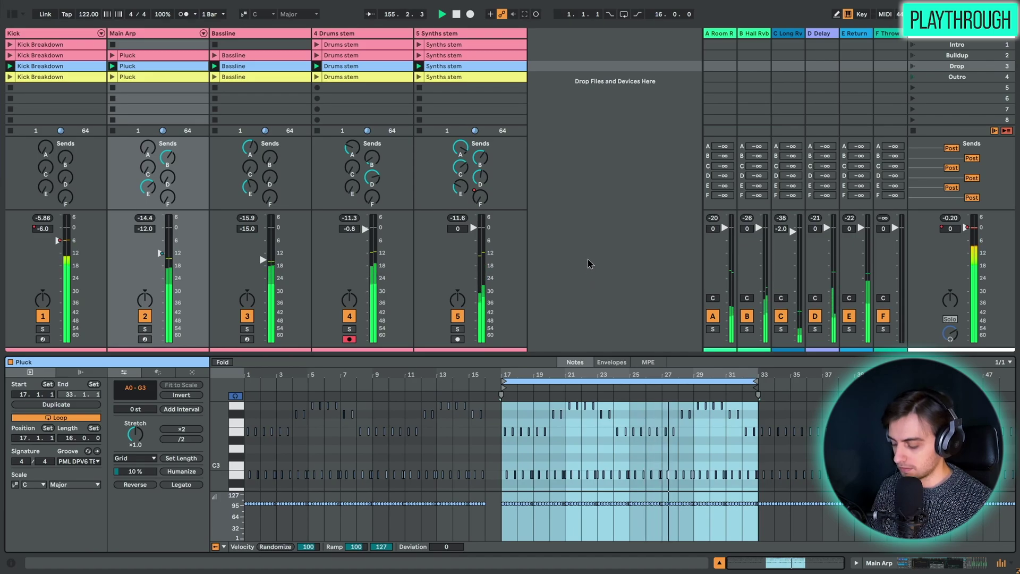
key("shift+Tab")
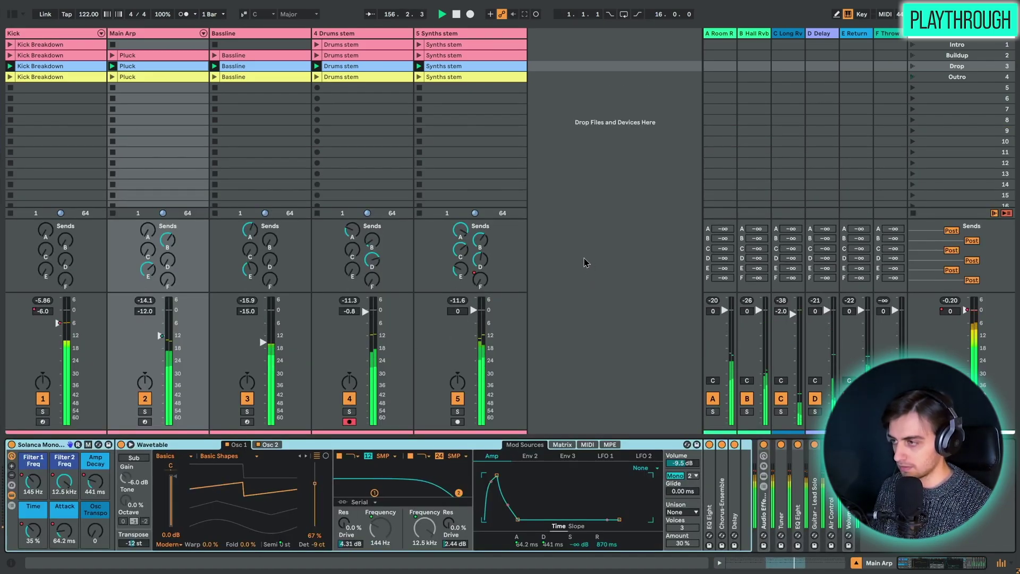
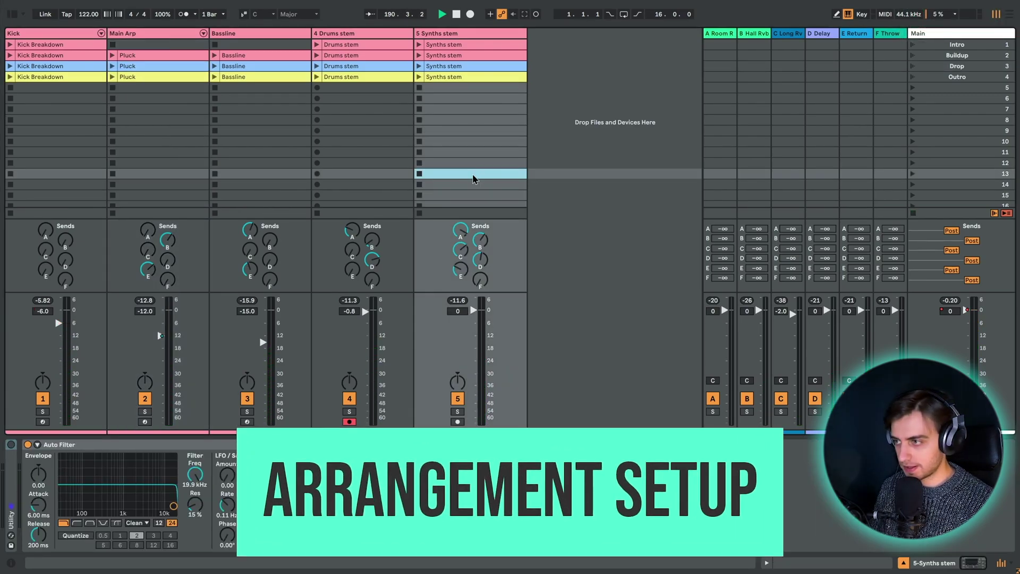
- Switch to the Arrangement View and play the Intro from bar 1
left_click(473, 130)
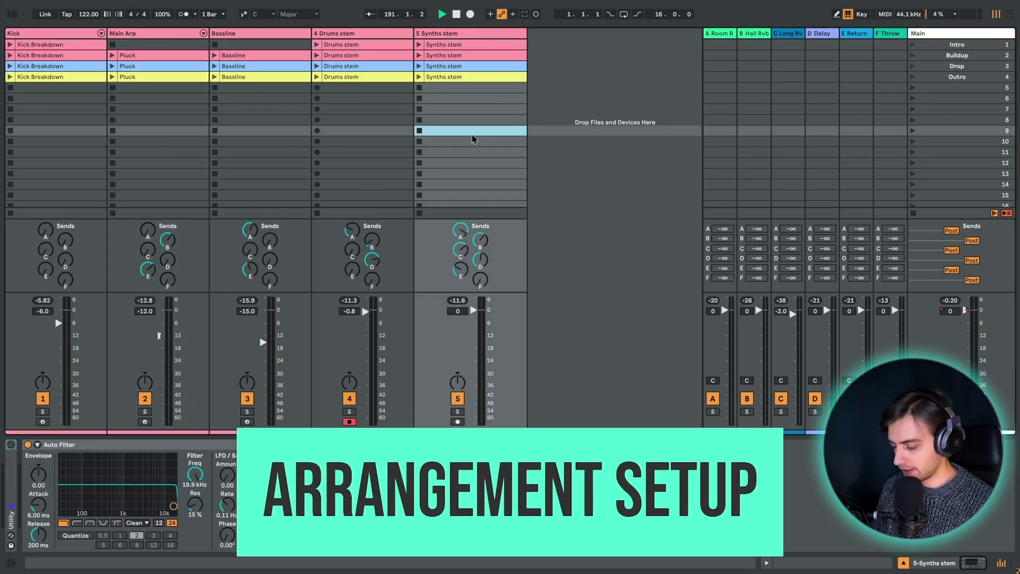
key("Tab")
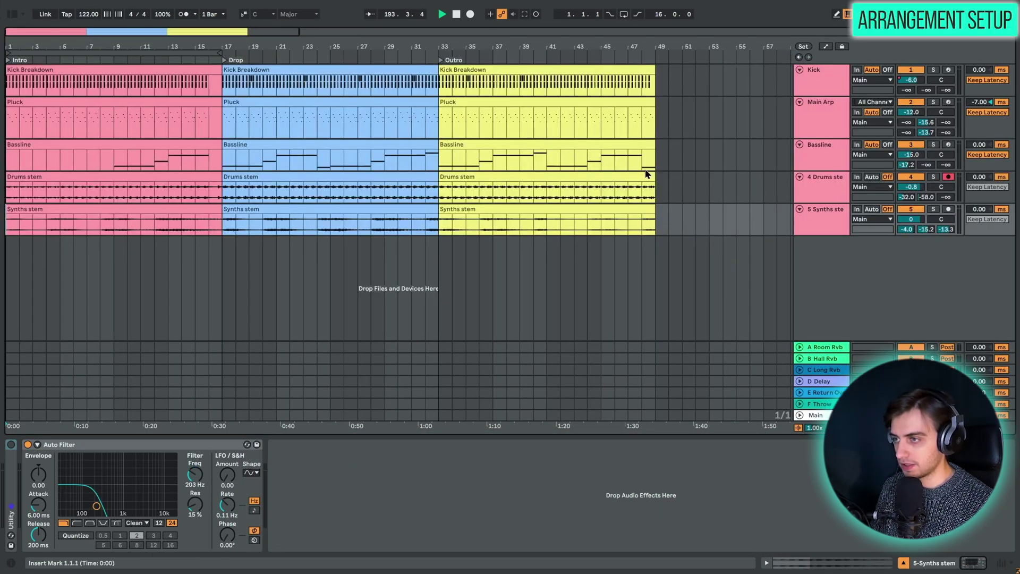
left_click(9, 91)
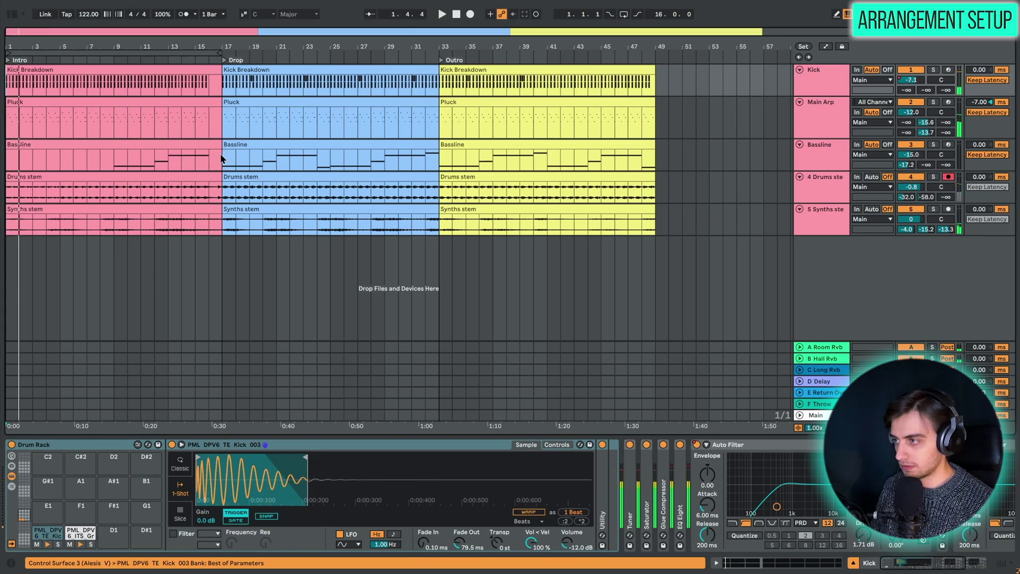
- Go through the Kick and Main Arp device chains and the Intro clips of the Bassline and Drums stem tracks
left_click(836, 95)
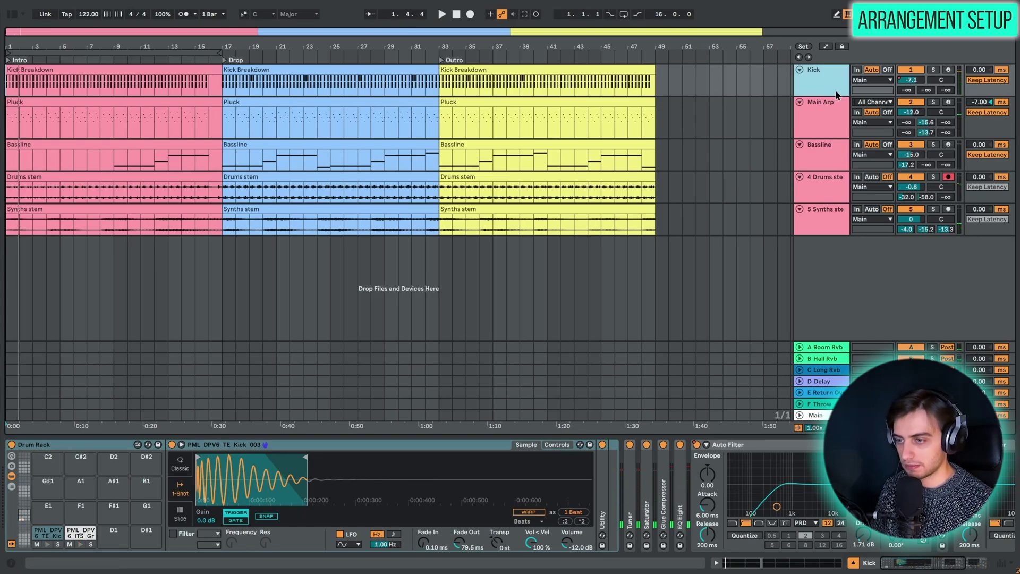
left_click(903, 567)
key("Down")
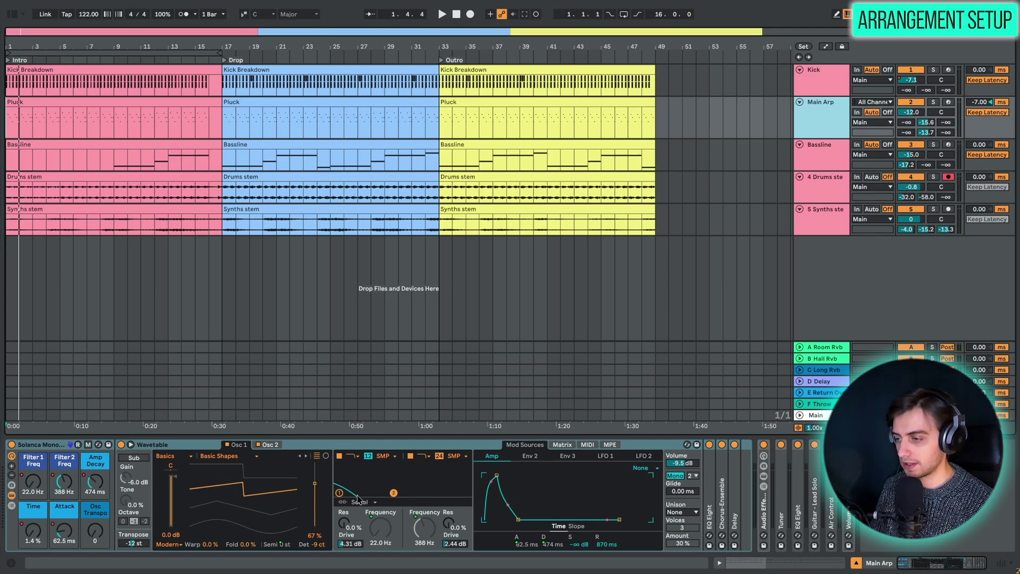
left_click(44, 170)
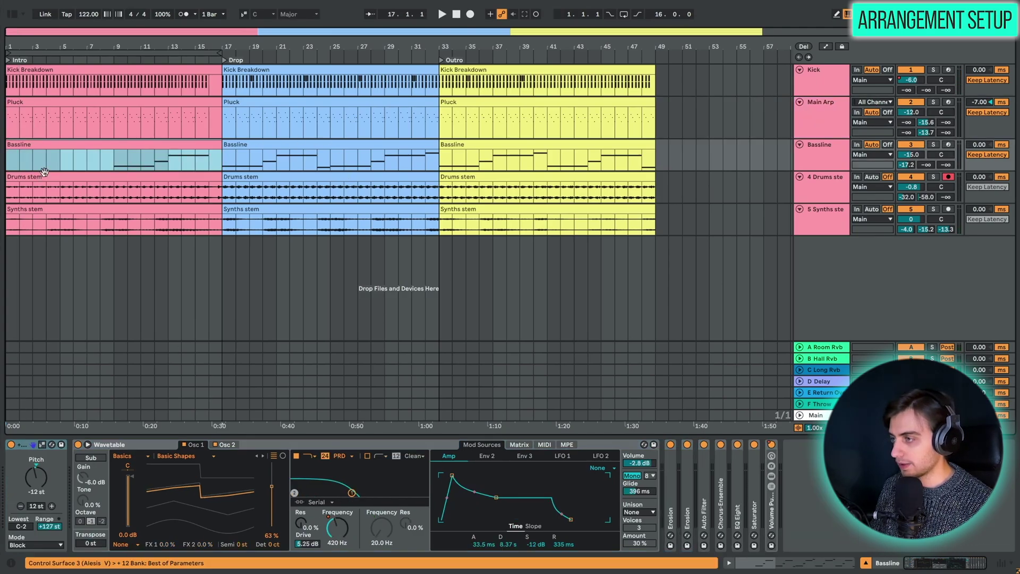
left_click(45, 180)
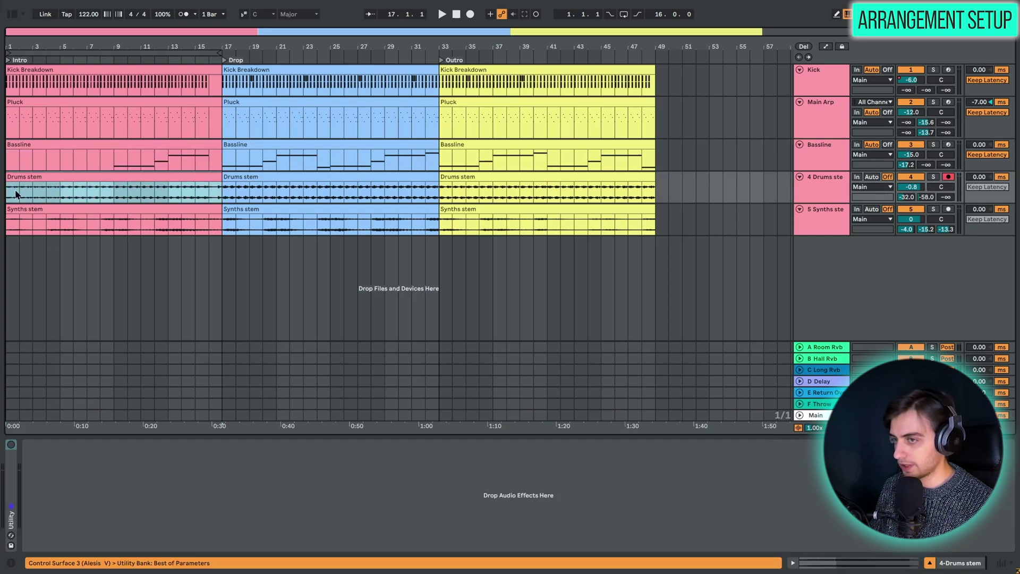
- Listen to the Drop from bar 17 and the Outro from bar 33, continuing at bar 41
left_click(228, 210)
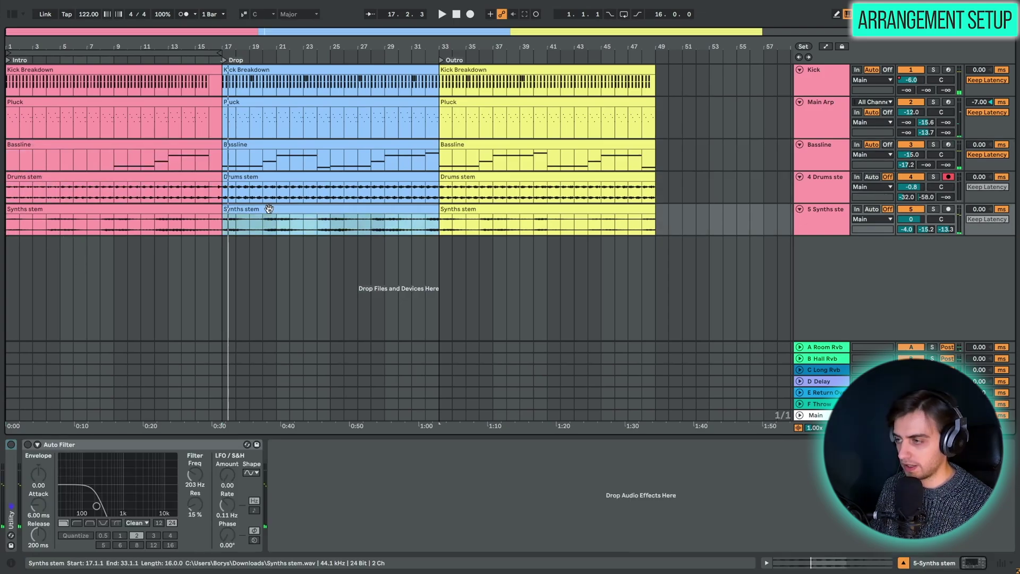
key("space")
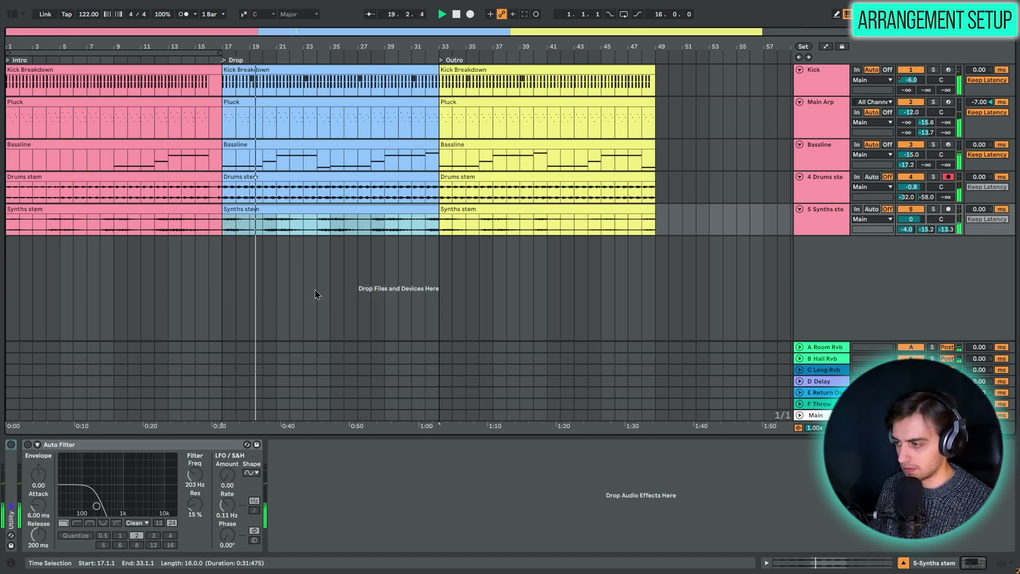
left_click(452, 220)
key("space")
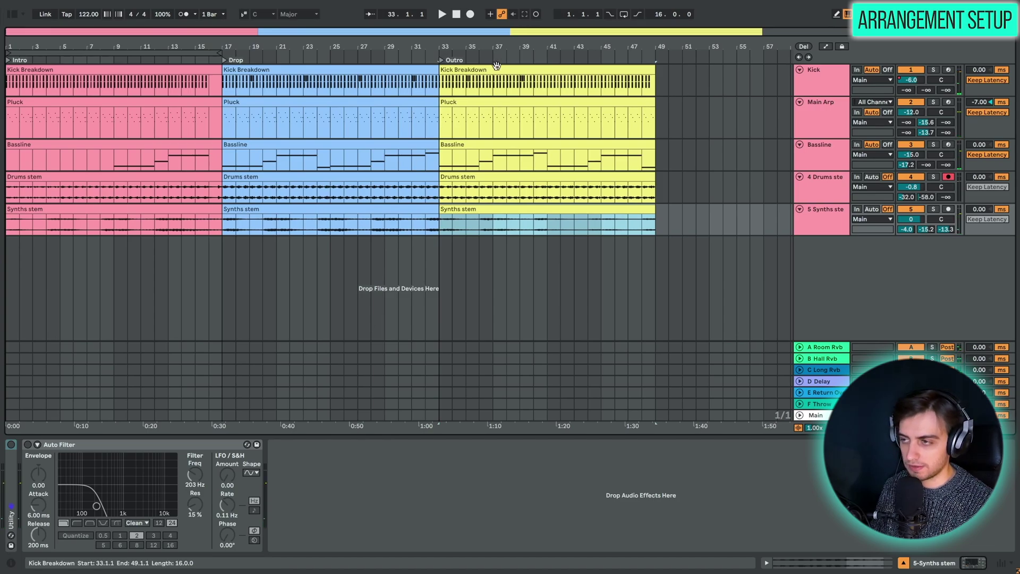
key("space")
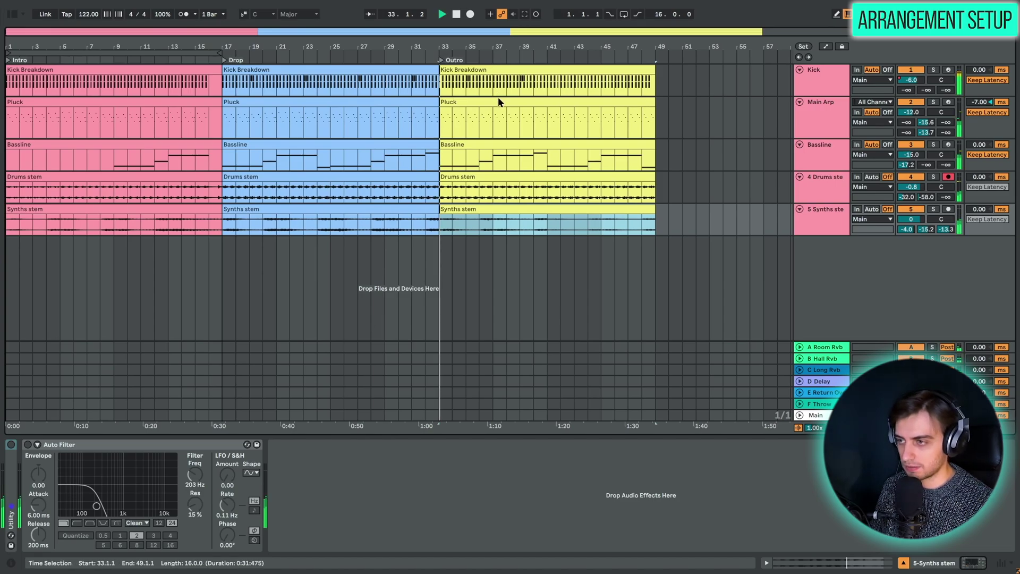
left_click(549, 122)
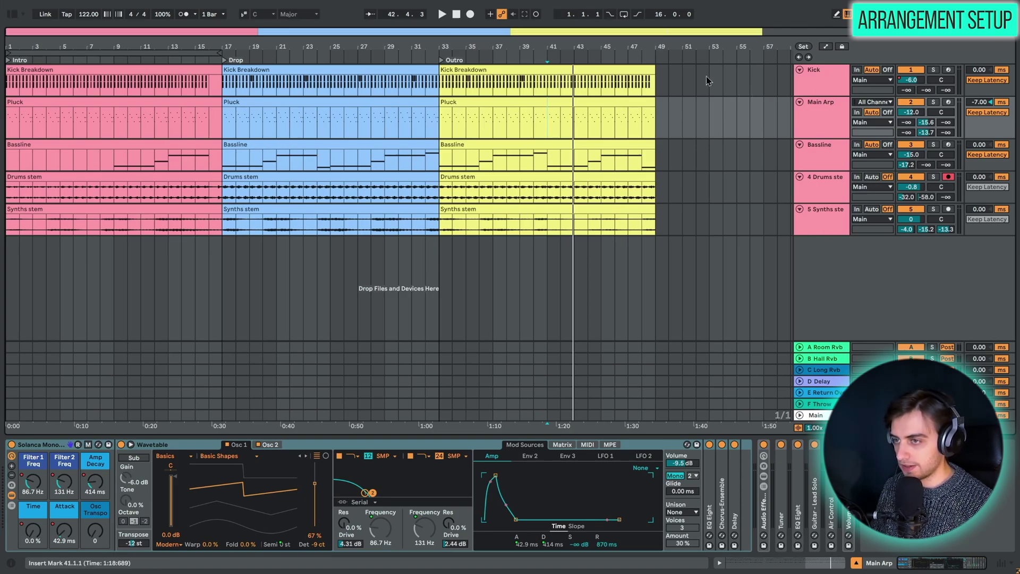
- Review the device chains of all five tracks in order, from Kick down to the Synths stem
left_click(822, 84)
left_click(819, 120)
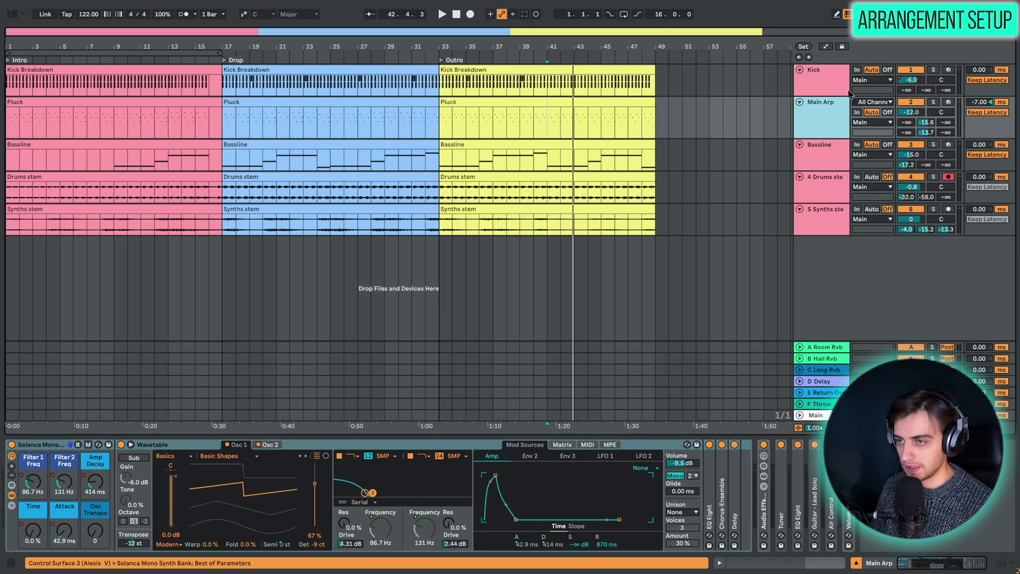
left_click(822, 168)
left_click(810, 193)
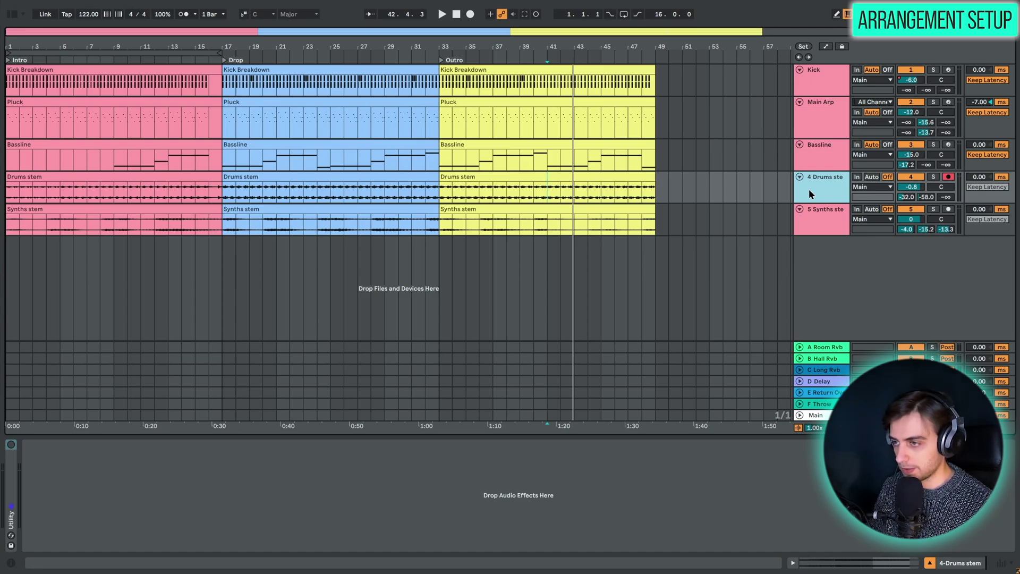
left_click(820, 218)
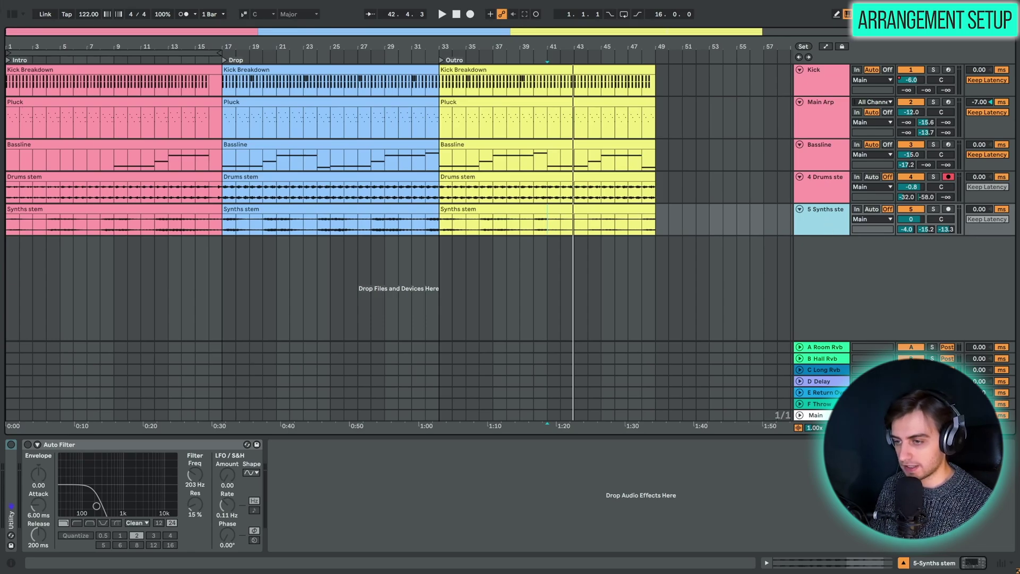
left_click(814, 201)
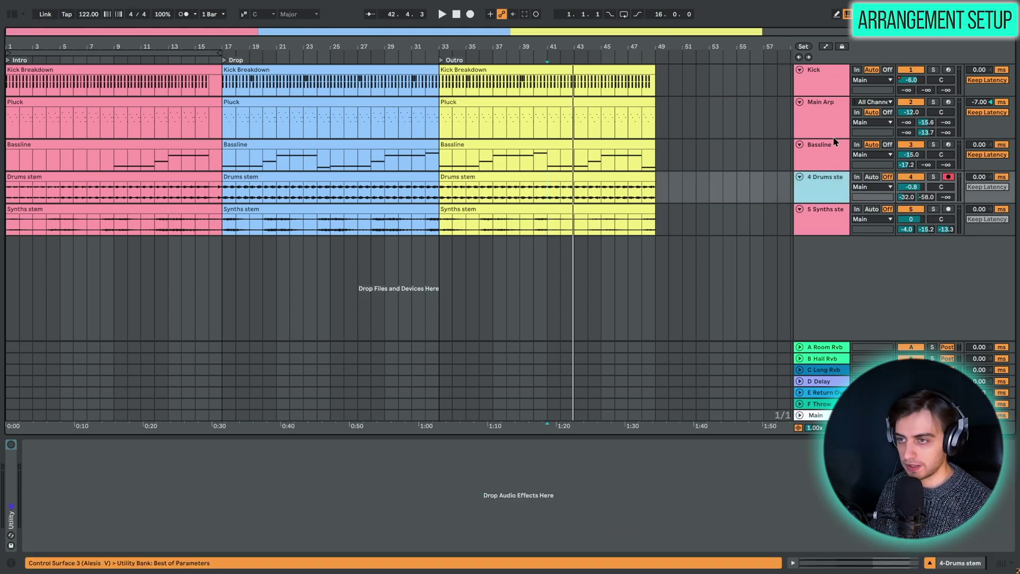
left_click(819, 217)
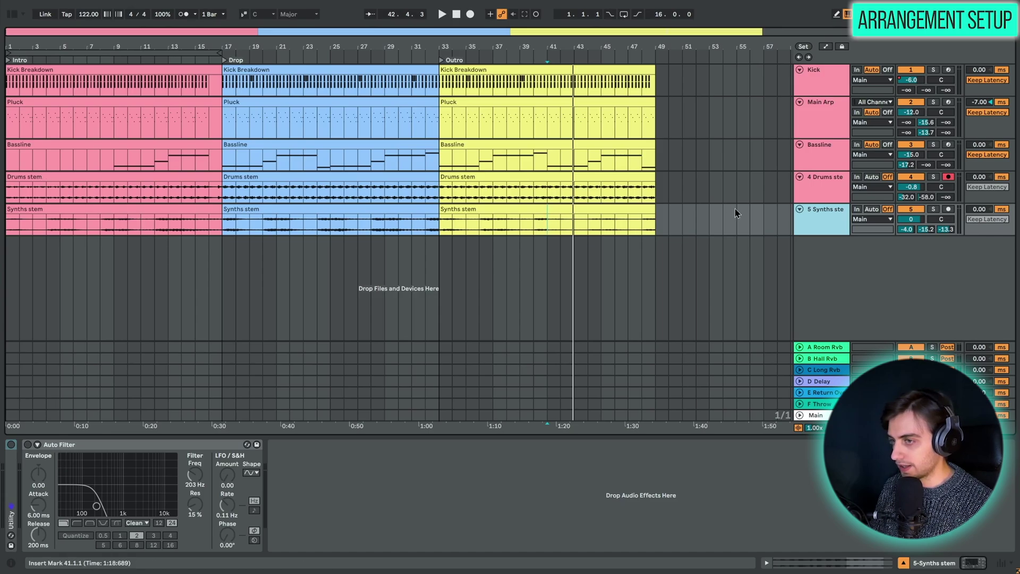
- Make the Drums stem track taller and play it soloed in the Intro and the Drop
left_click_drag(811, 202, 811, 232)
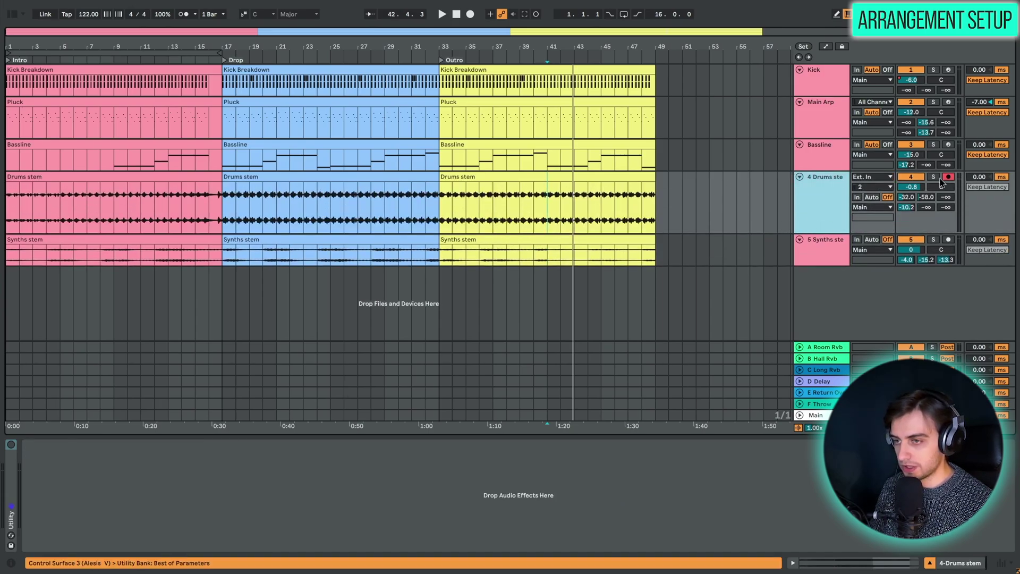
key("s")
left_click(73, 218)
key("space")
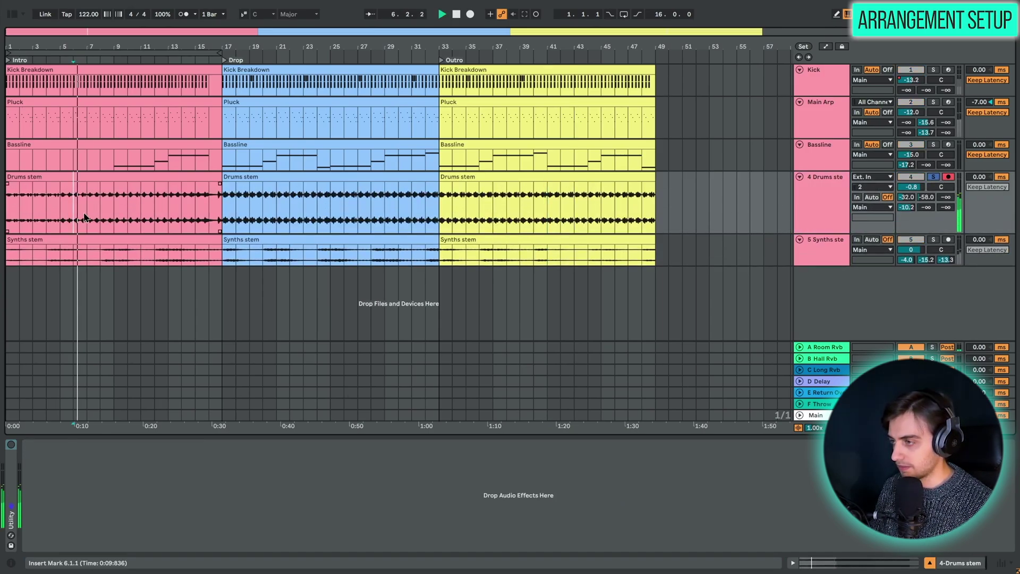
left_click(247, 202)
key("space")
left_click(257, 286)
left_click(490, 229)
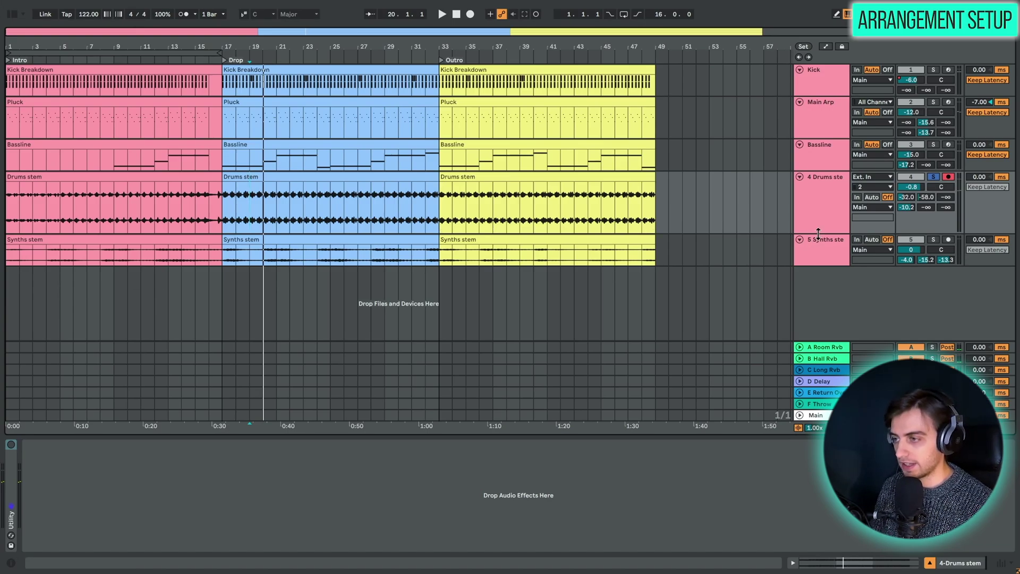
- Play the soloed Synths stem from bar 12 and make its track taller
left_click(155, 256)
key("space")
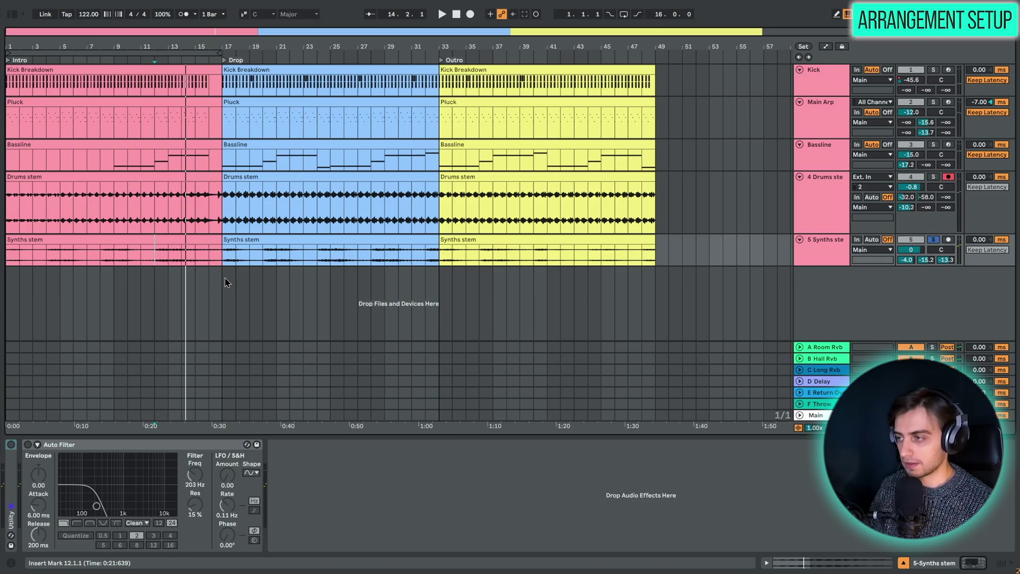
left_click_drag(225, 265, 228, 297)
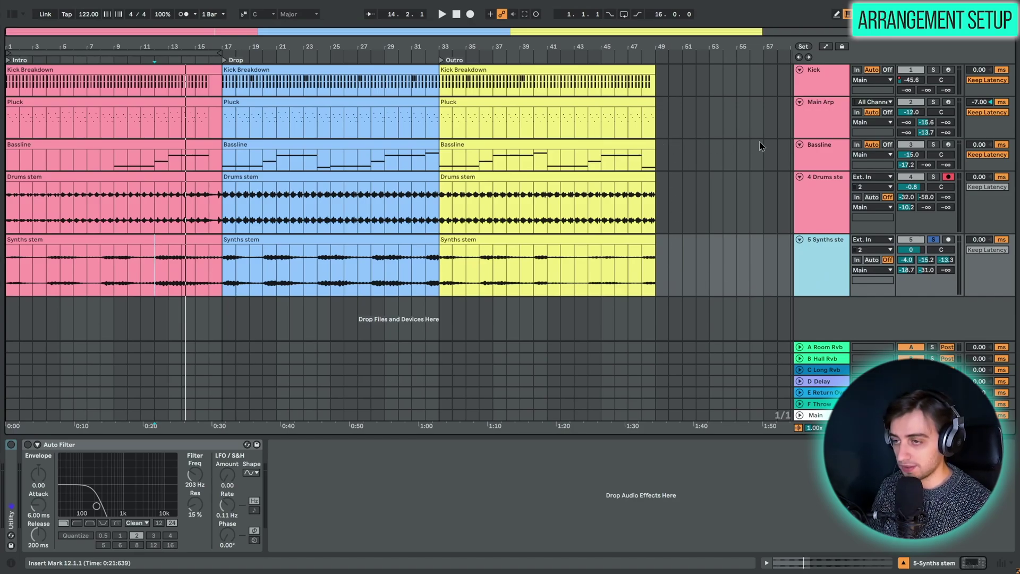
- Examine the device chains on the Main Arp, Bassline and Kick tracks, including the Kick's Auto Filters
left_click(821, 113)
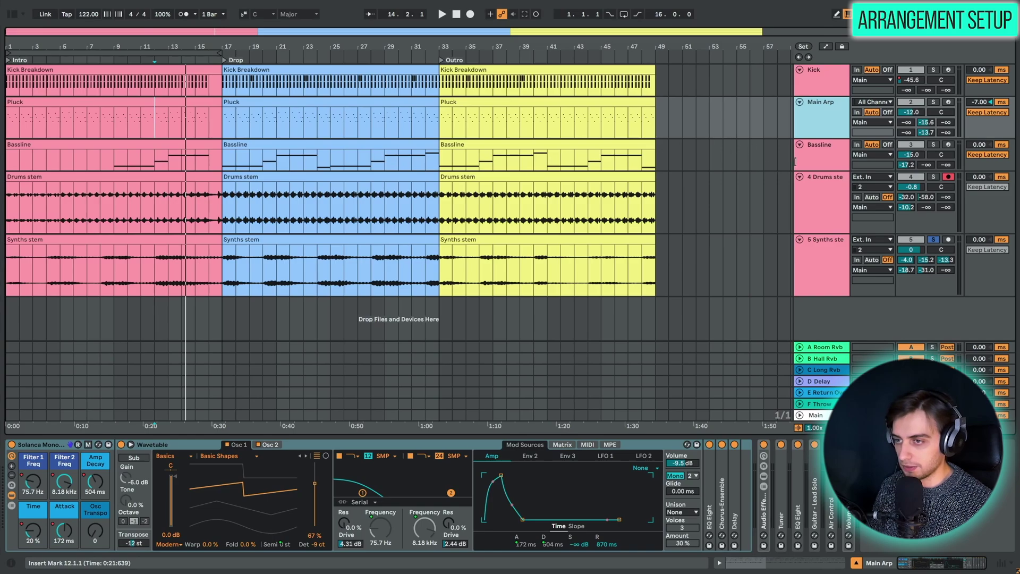
left_click(811, 158)
left_click(837, 85)
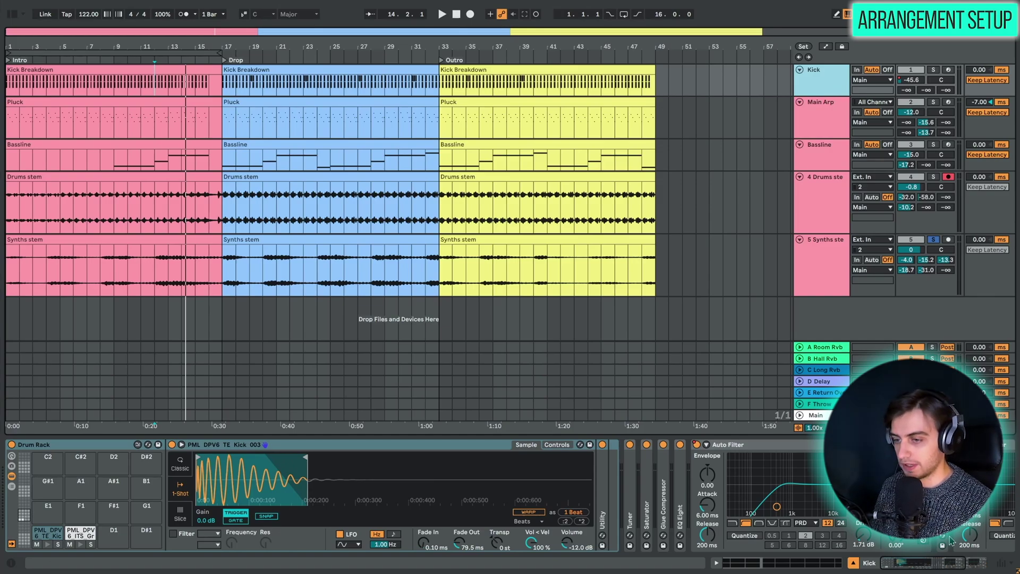
left_click_drag(937, 564, 953, 567)
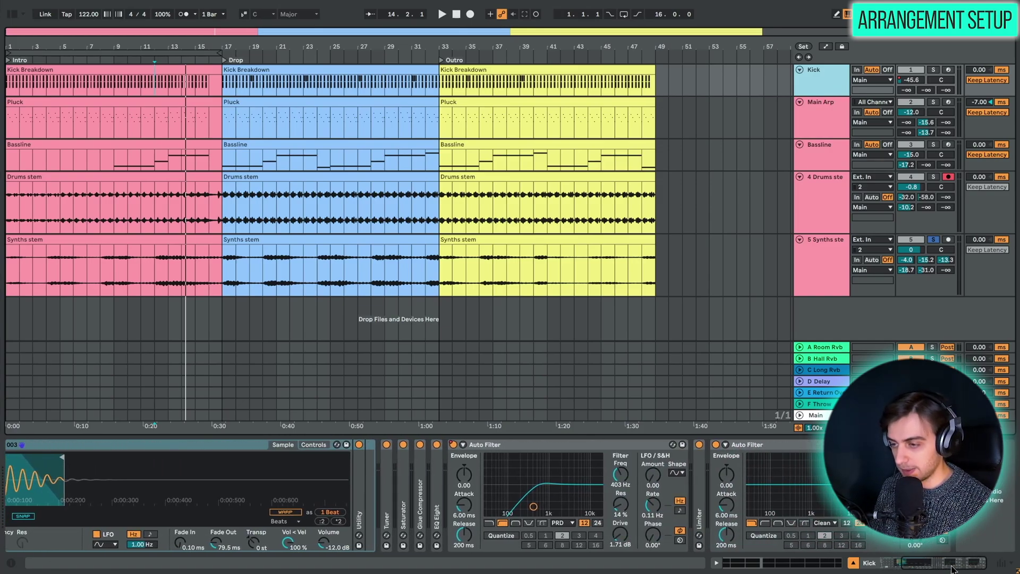
left_click(817, 94)
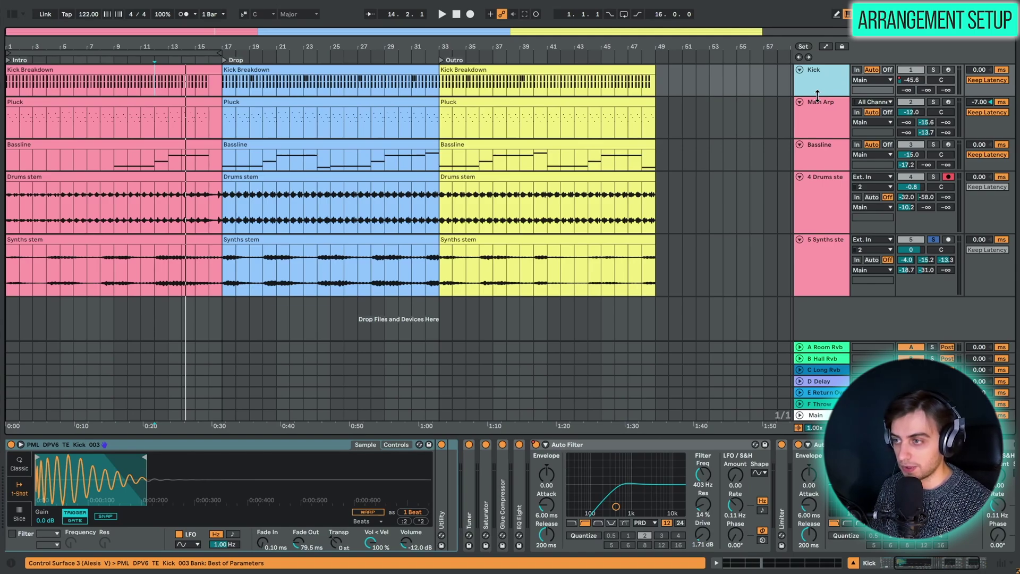
left_click(818, 116)
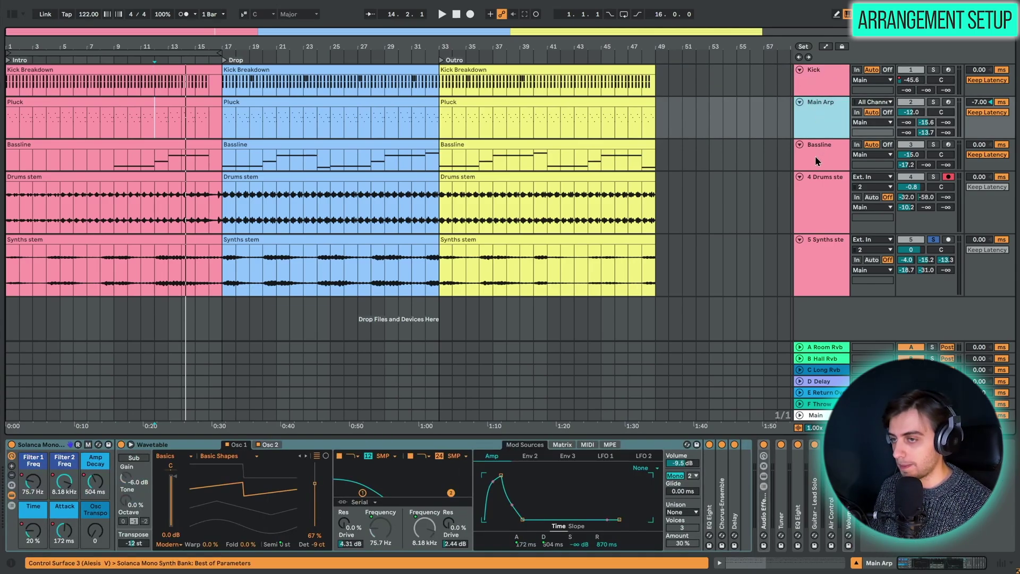
left_click(815, 155)
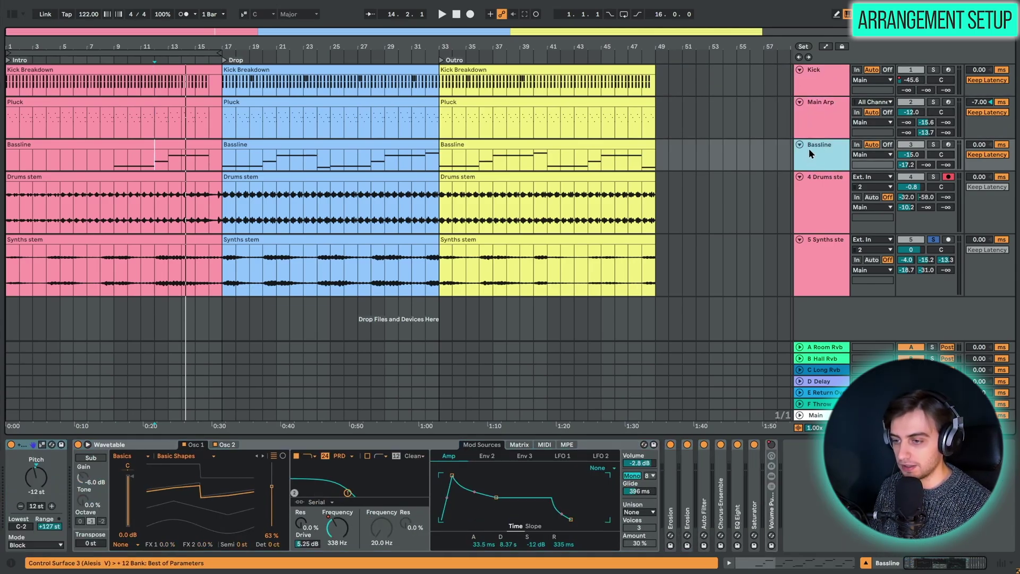
left_click(819, 122)
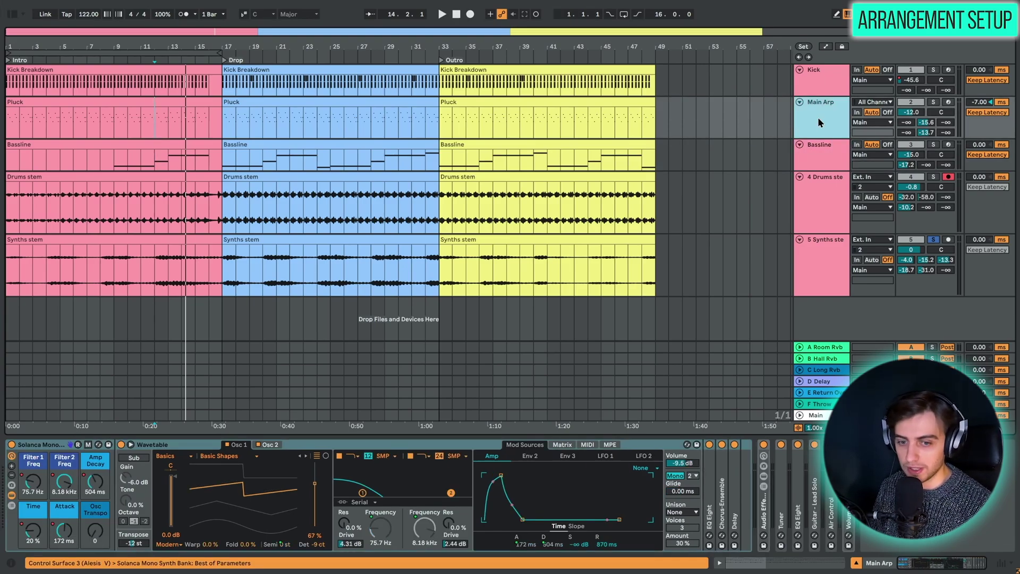
key("Tab")
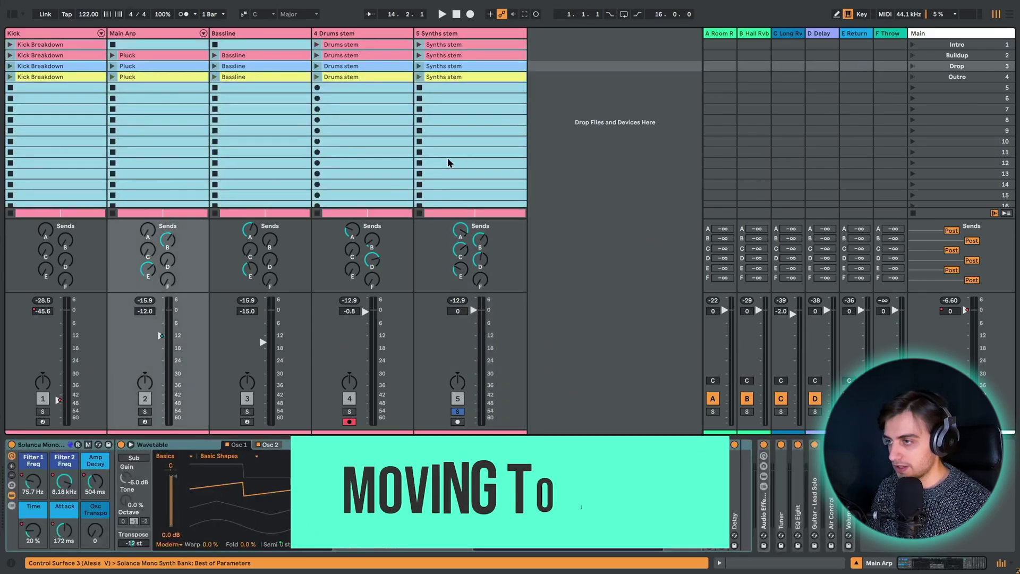
key("Tab")
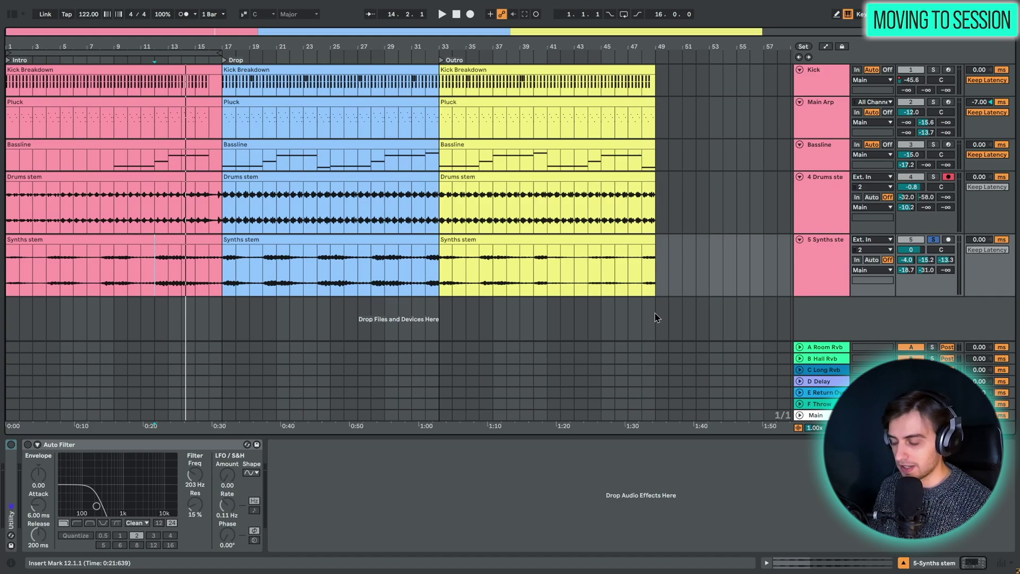
- Transfer all Arrangement View clips on the five tracks into Session View slots in scenes 7 to 9
left_click(96, 89)
key("ctrl+a")
left_click_drag(54, 80, 61, 114)
key("Tab")
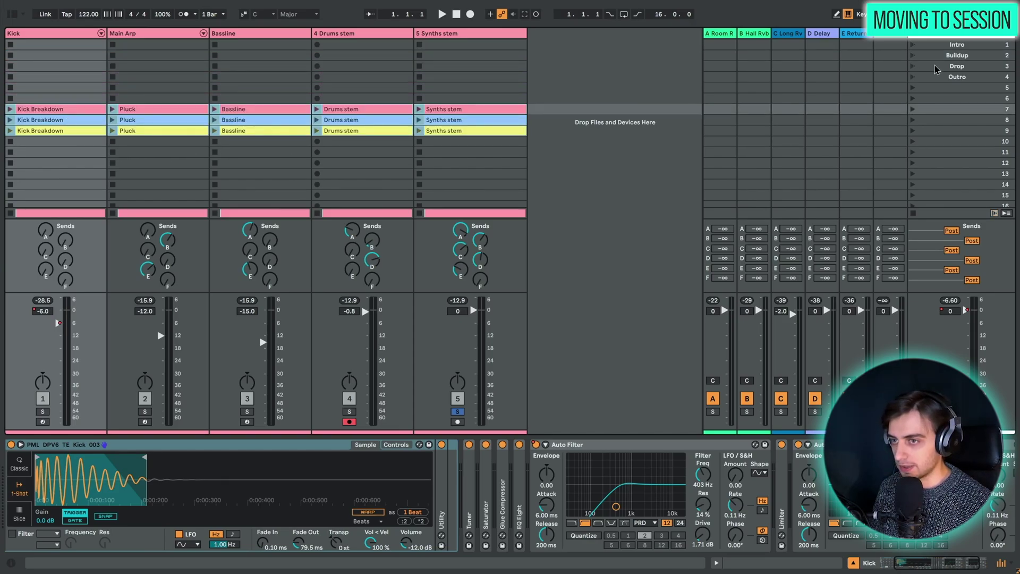
- Launch scenes 7 and 9 to hear the transferred Intro and Outro clips, glancing at the Kick's volume
left_click(474, 155)
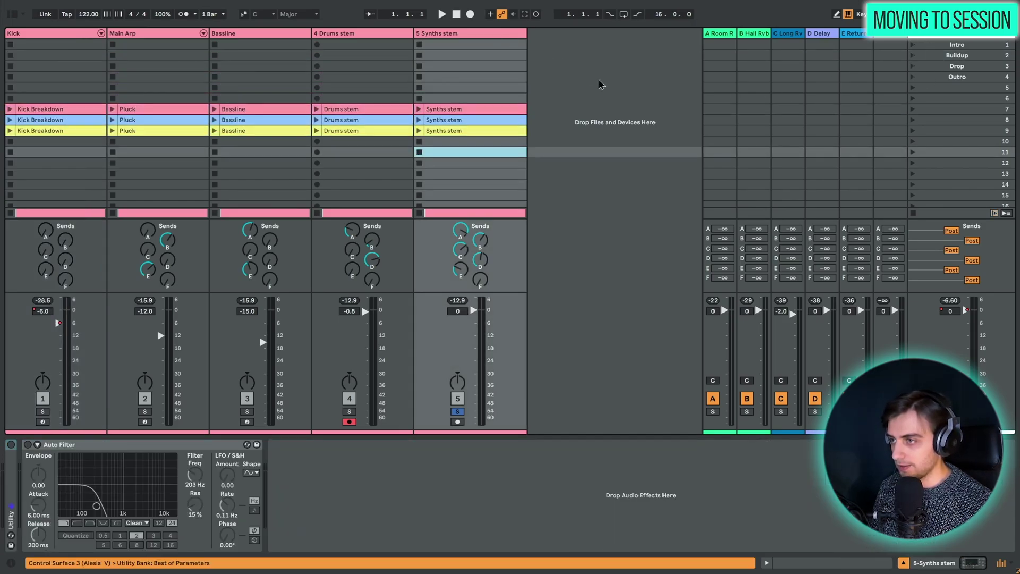
left_click(912, 98)
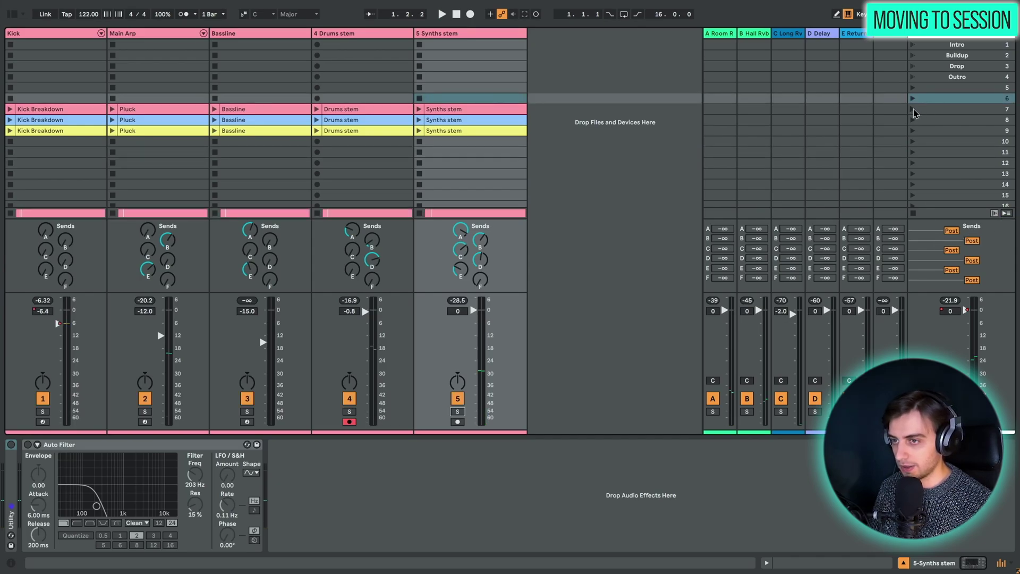
left_click(914, 110)
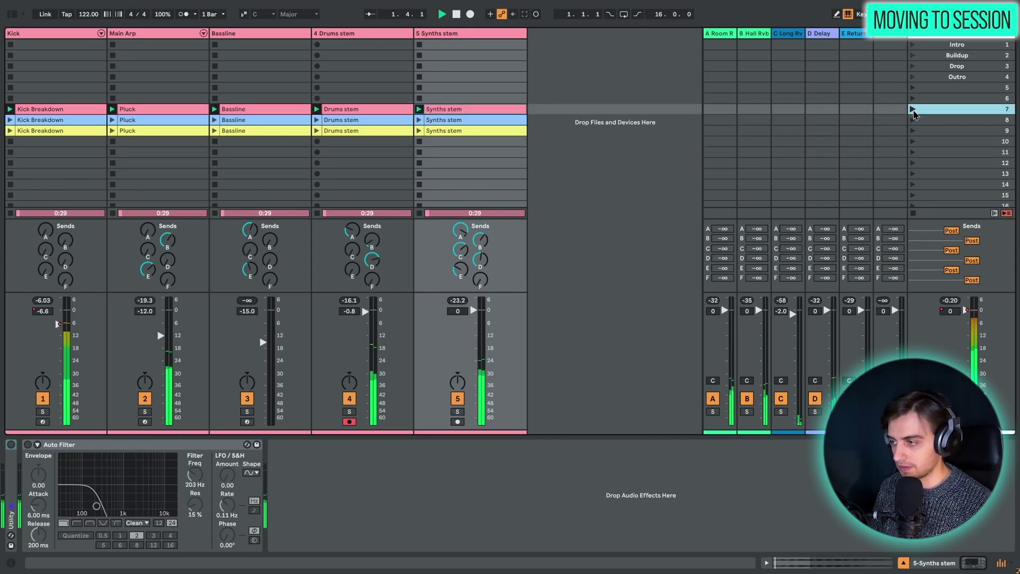
left_click_drag(35, 312, 35, 316)
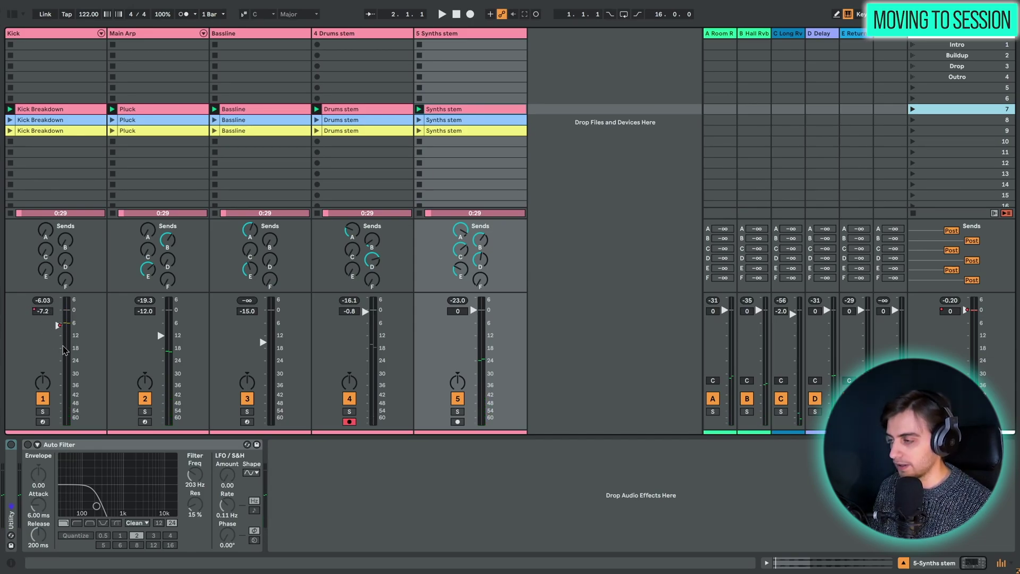
left_click(913, 131)
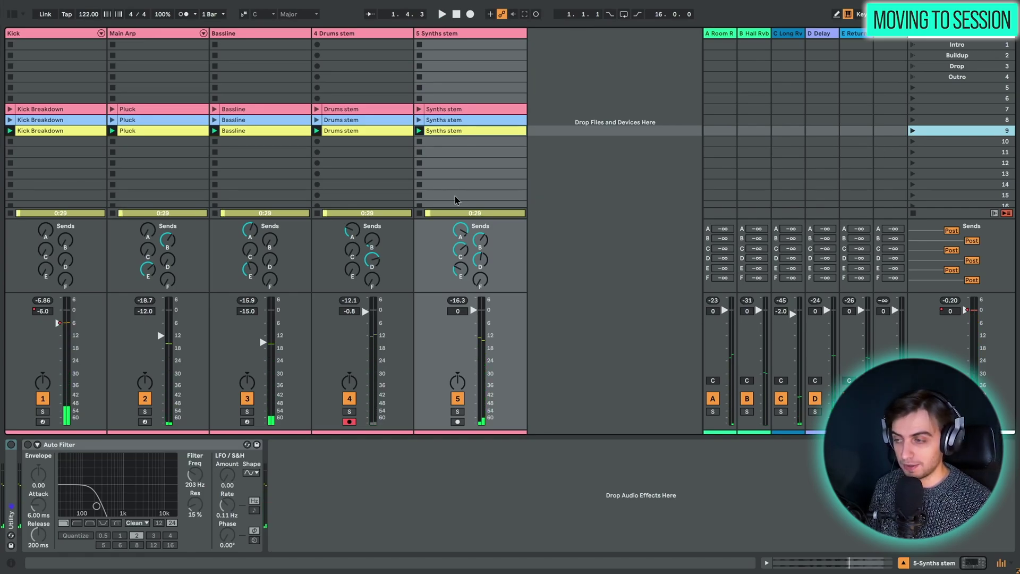
- Undo the clip transfer to restore the prepared clips in scenes 1 to 4 of Session View
key("ctrl+z")
key("ctrl+z")
key("ctrl+z")
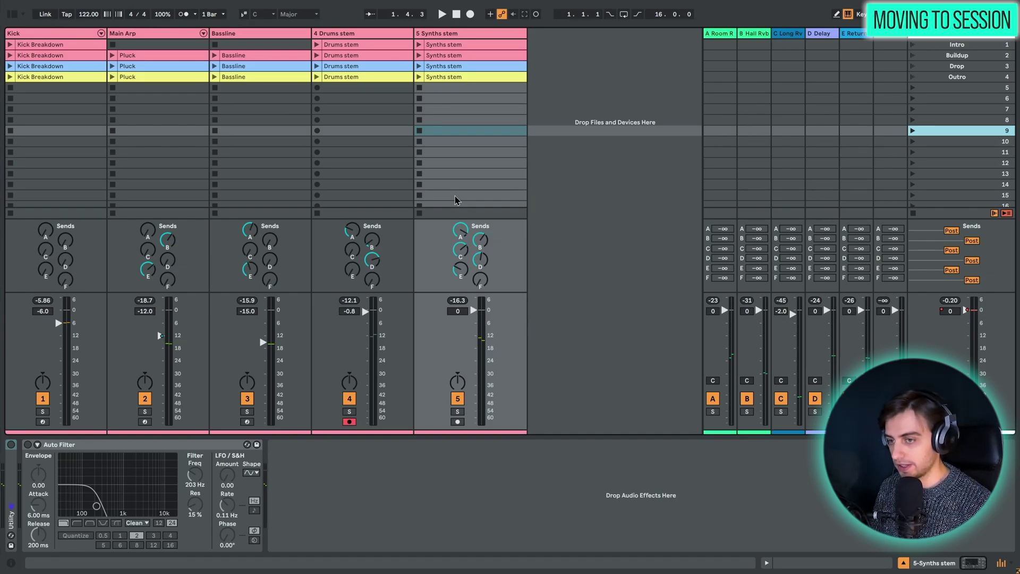
key("ctrl+z")
key("Tab")
key("Tab")
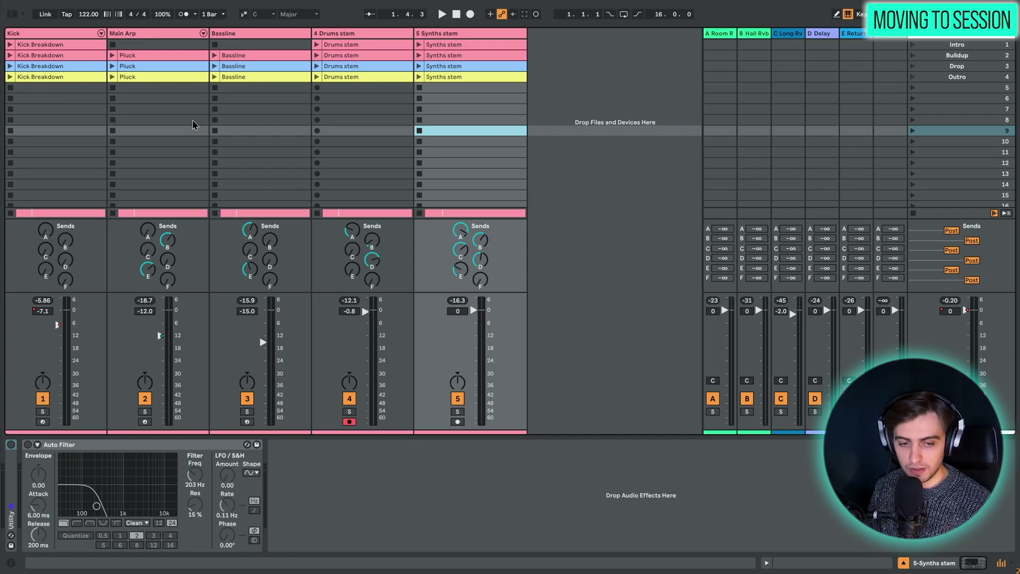
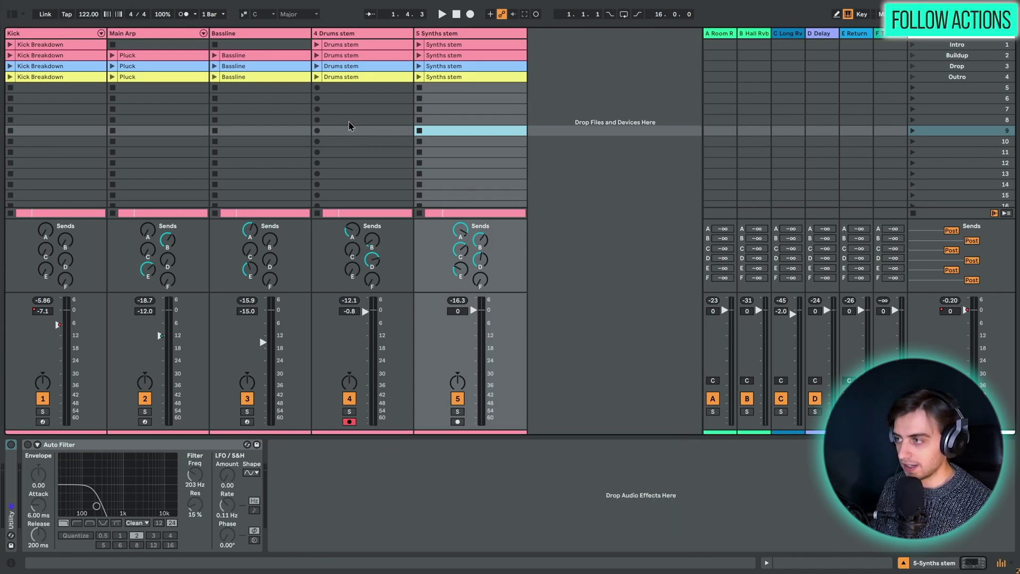
- Go through the Intro, Buildup, Drop and Outro scenes one by one, ending back on Intro
left_click(930, 45)
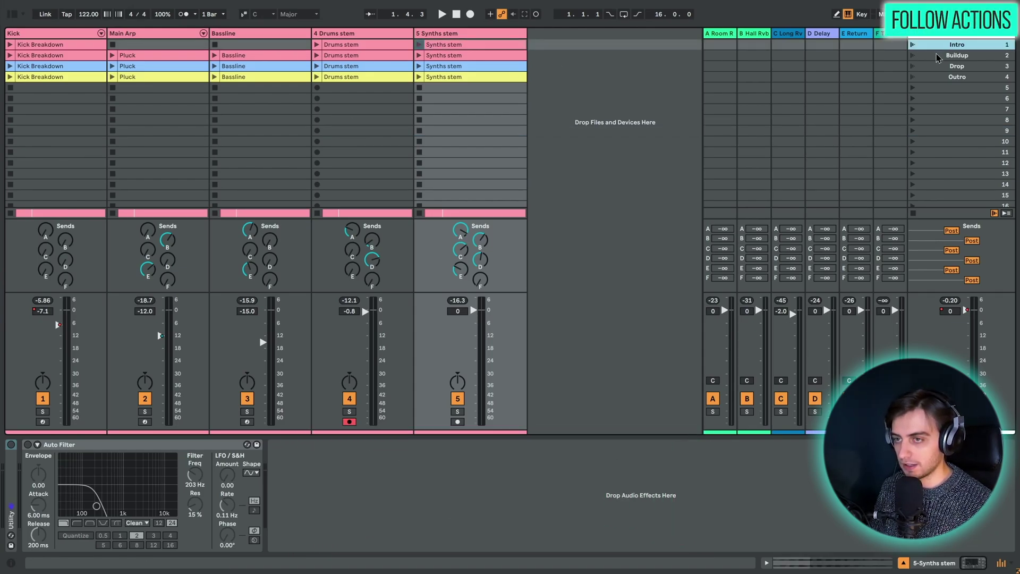
left_click(938, 56)
left_click(936, 69)
left_click(929, 45)
key("Down")
key("Down")
key("Down")
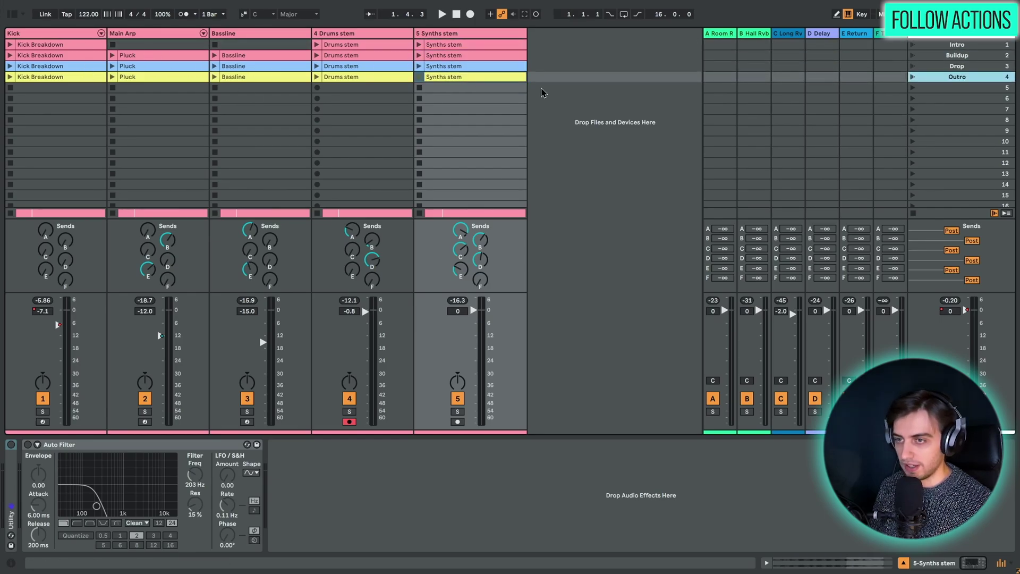
left_click(950, 46)
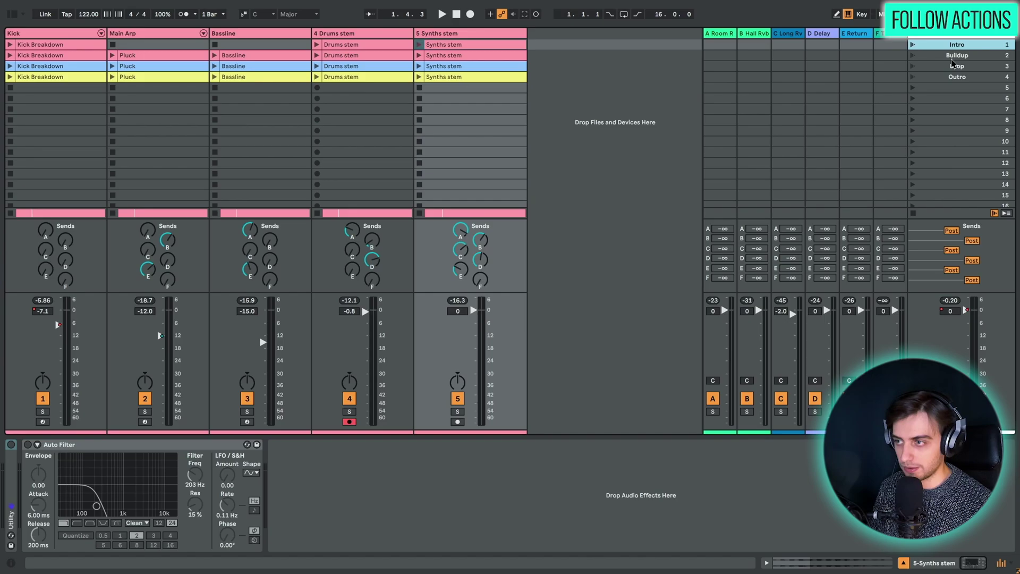
- Enable the follow action on empty scene 5 with a 4-bar action time, leading to the next scene
left_click(979, 89)
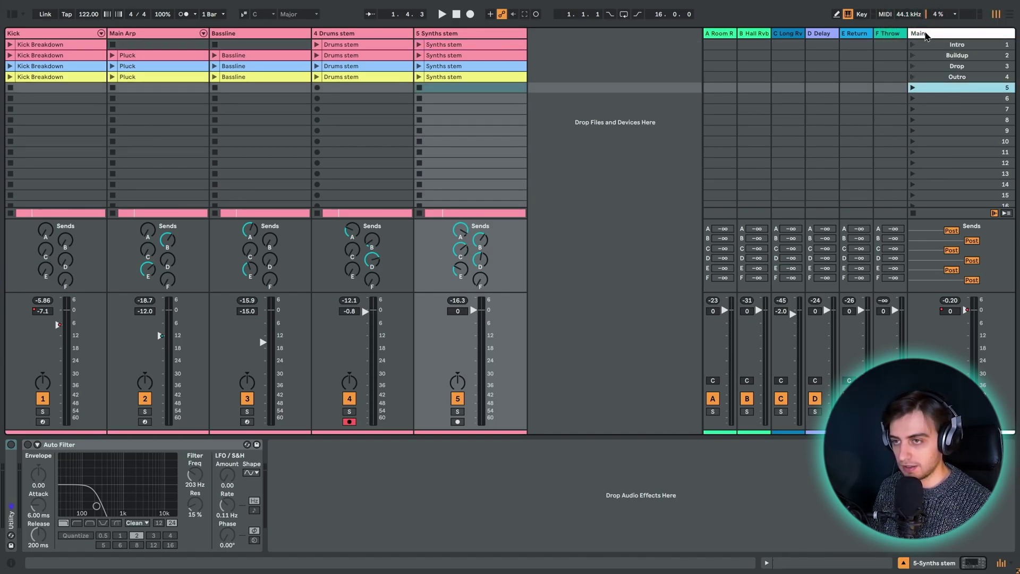
left_click(925, 34)
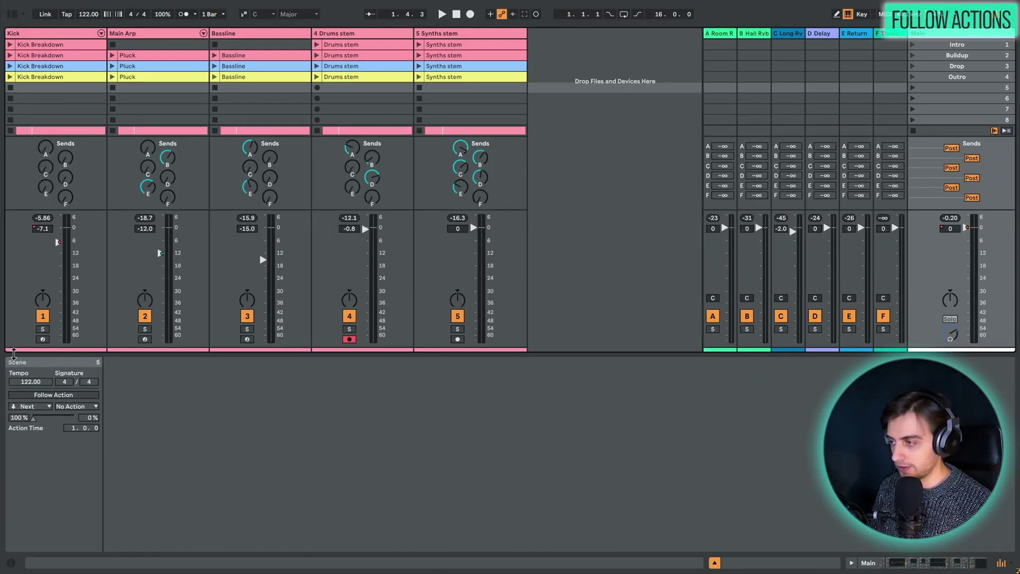
left_click(50, 396)
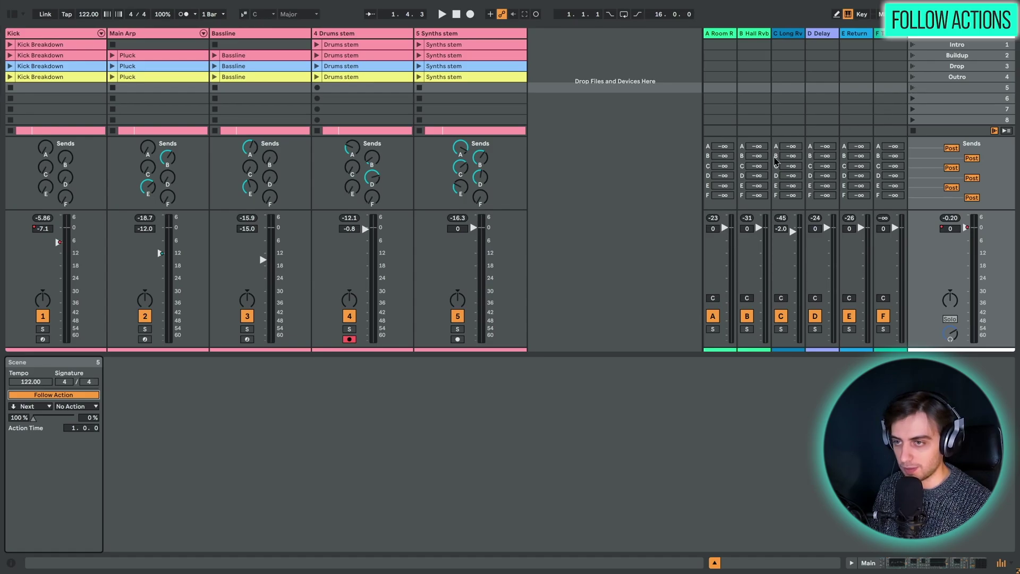
left_click(67, 429)
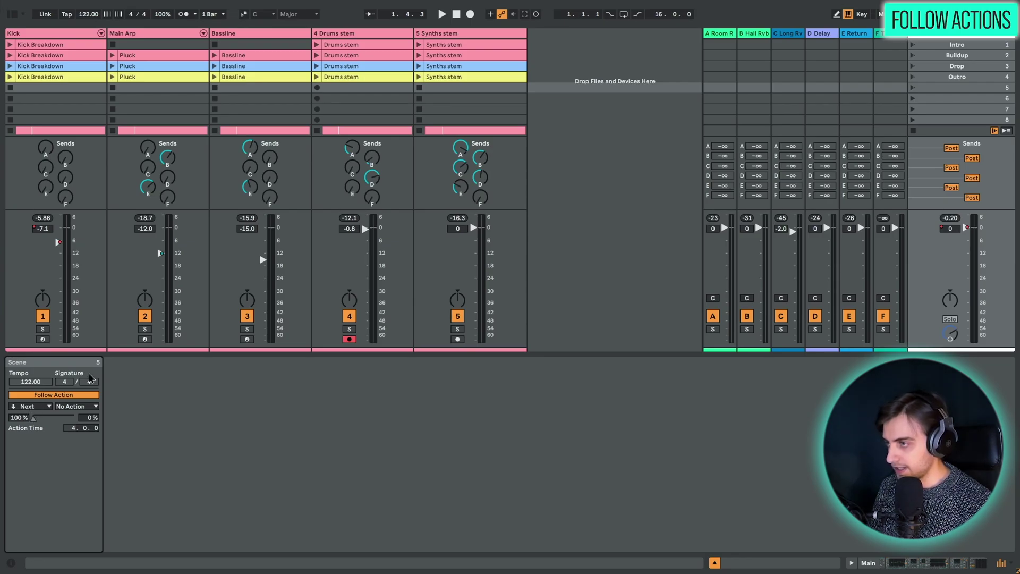
- Copy the Outro's Kick Breakdown and Pluck clips into scenes 5 and 6
left_click(67, 80)
left_click(150, 78, "shift")
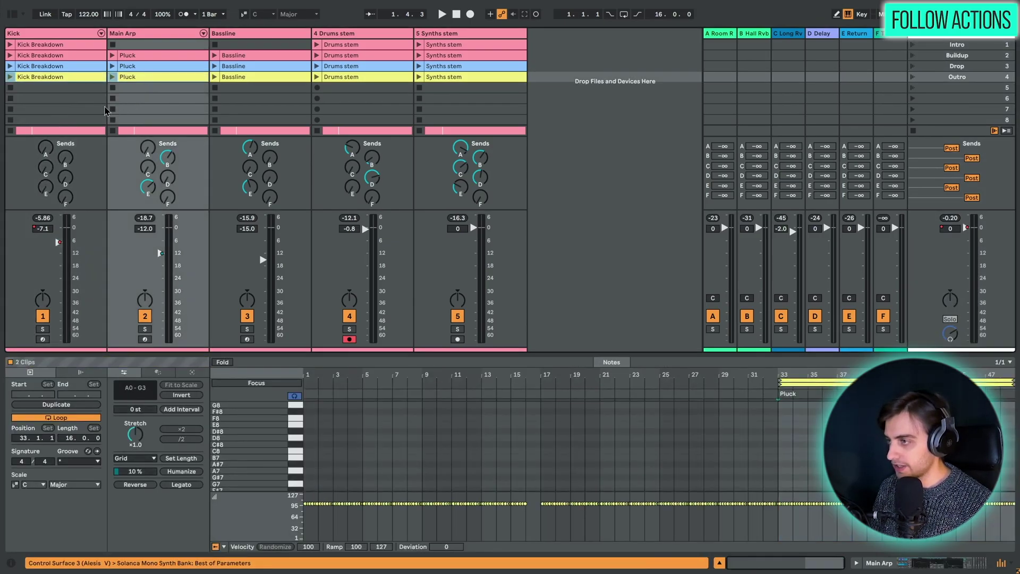
key("ctrl+d")
left_click(77, 99)
key("ctrl+v")
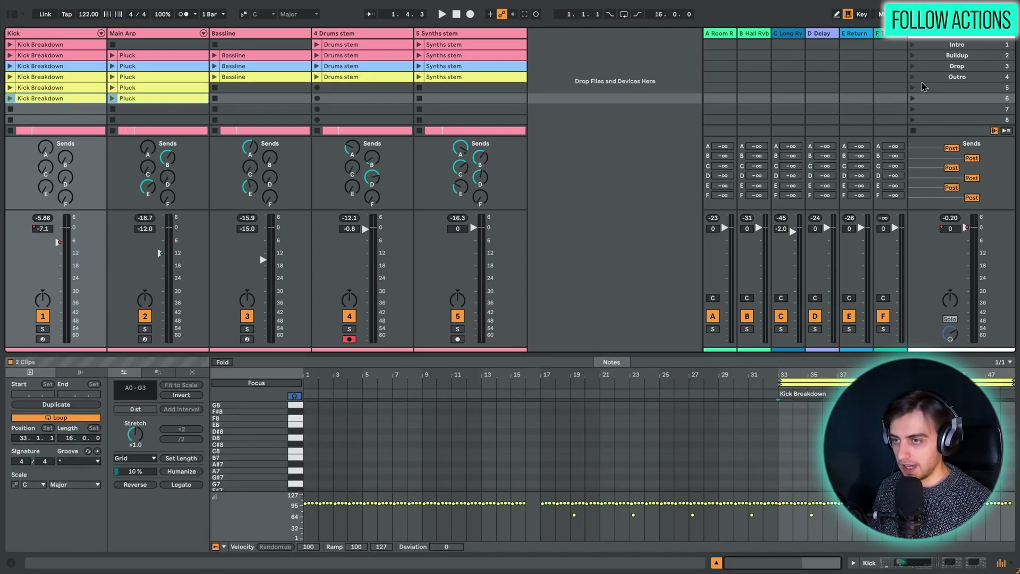
- Launch scene 5, let its follow action trigger scene 6, and stop playback
left_click(916, 88)
left_click(912, 88)
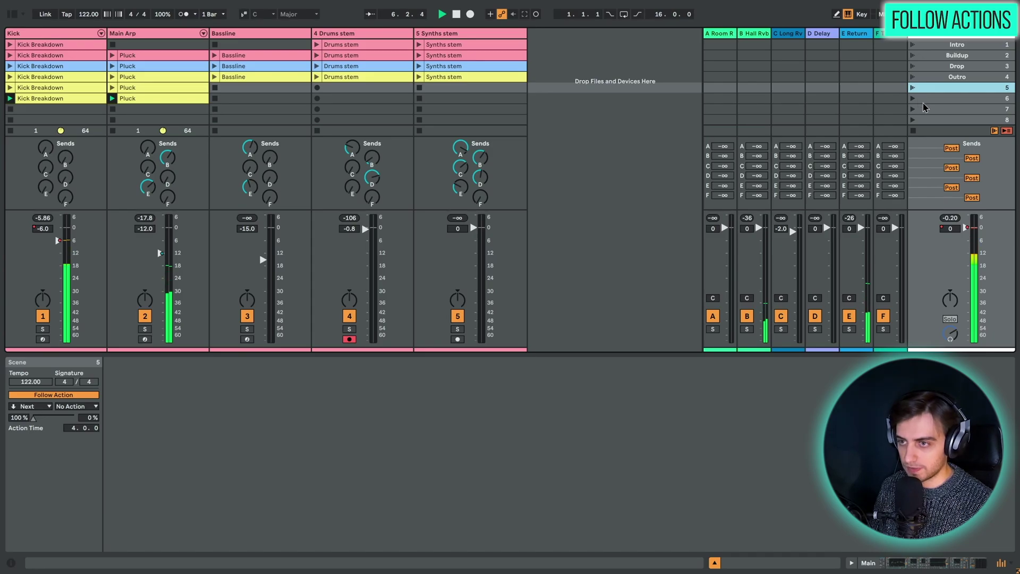
key("space")
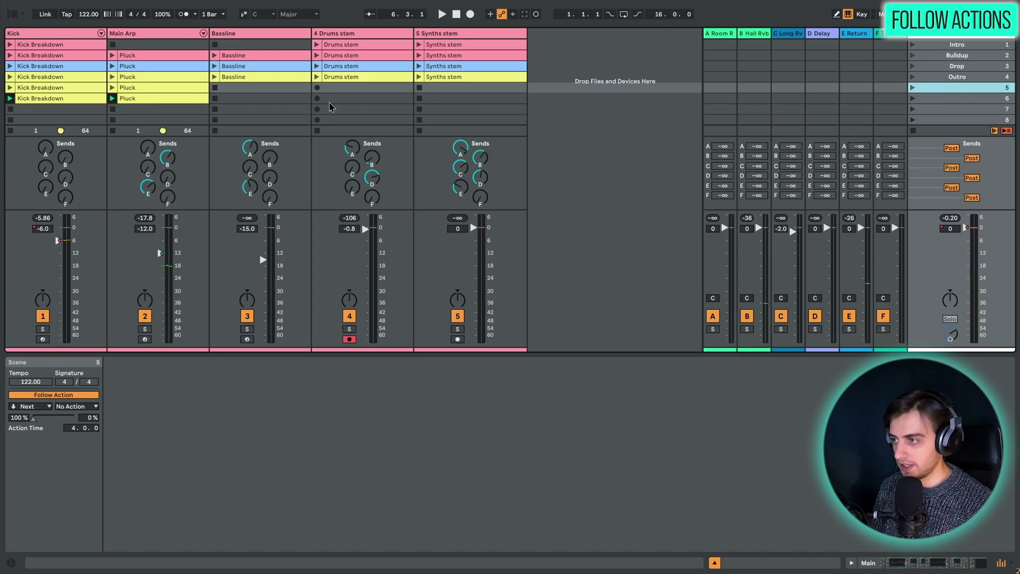
- Delete the copied test clips together with the two test scenes below Outro
left_click(91, 87)
key("Delete")
left_click(951, 87)
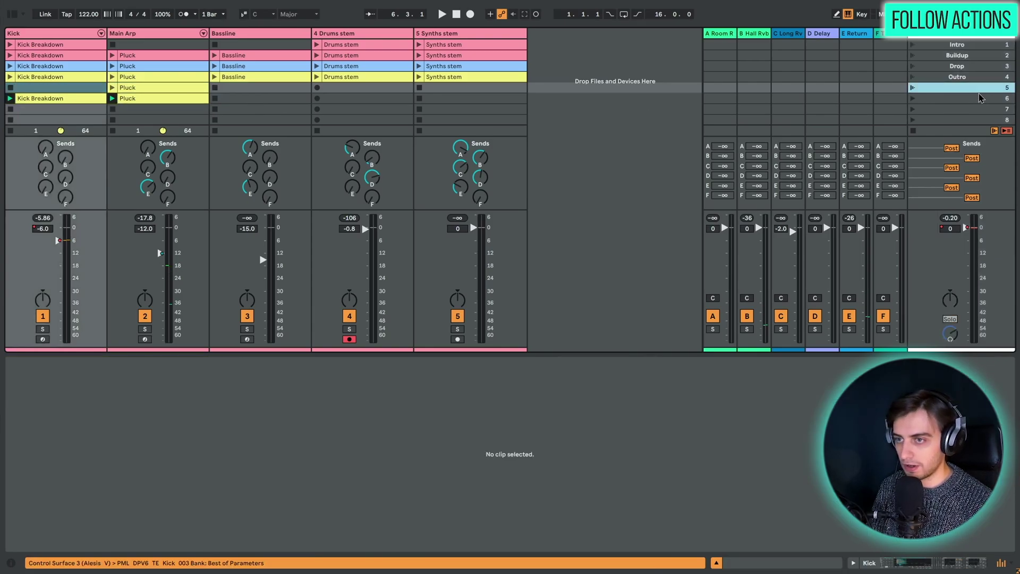
key("Delete")
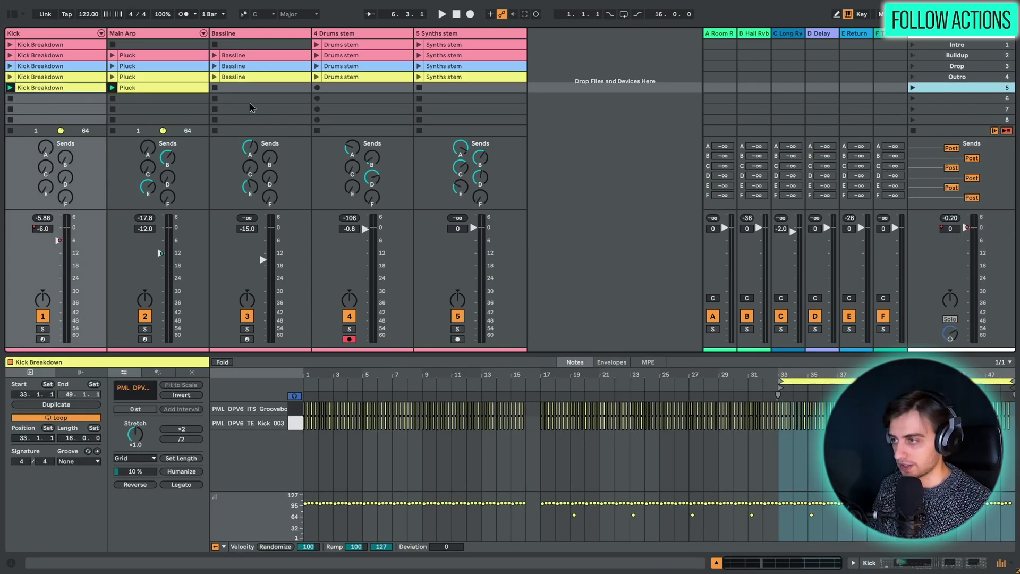
key("Delete")
- Inspect the follow action type and action time of the Intro and Outro scenes
left_click(964, 45)
left_click(965, 66)
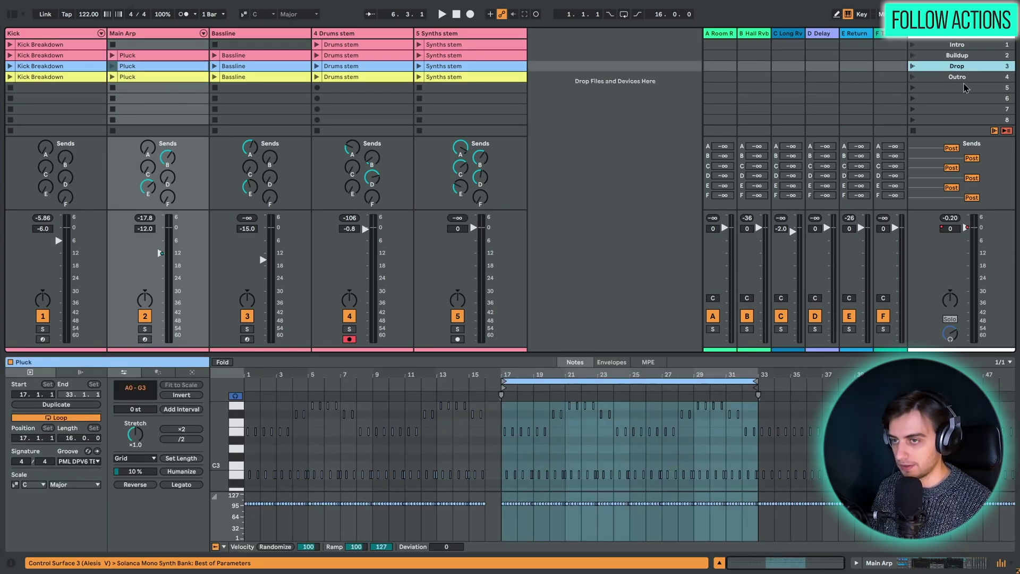
left_click(962, 77)
left_click(962, 46)
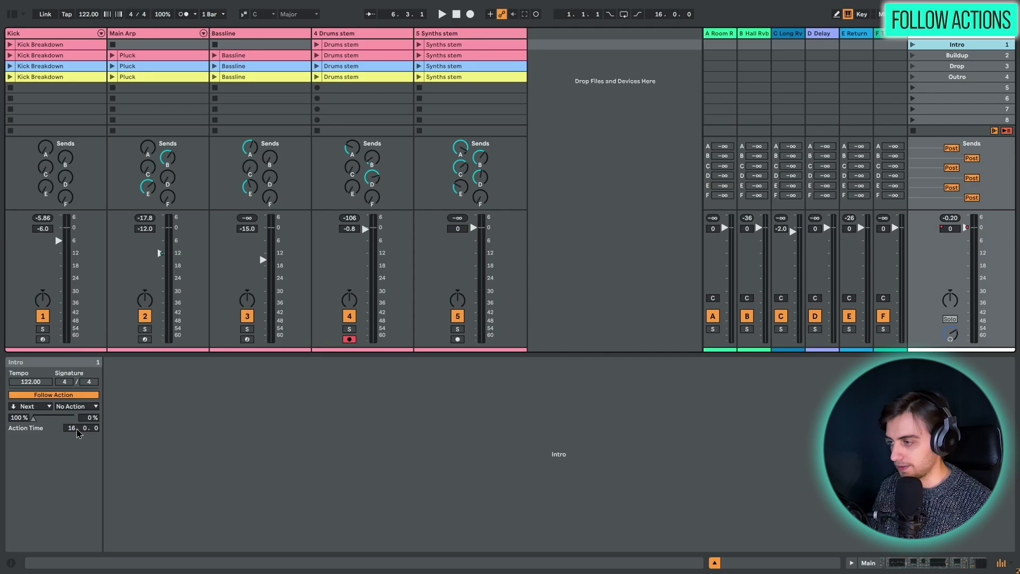
left_click(473, 109)
left_click(936, 46)
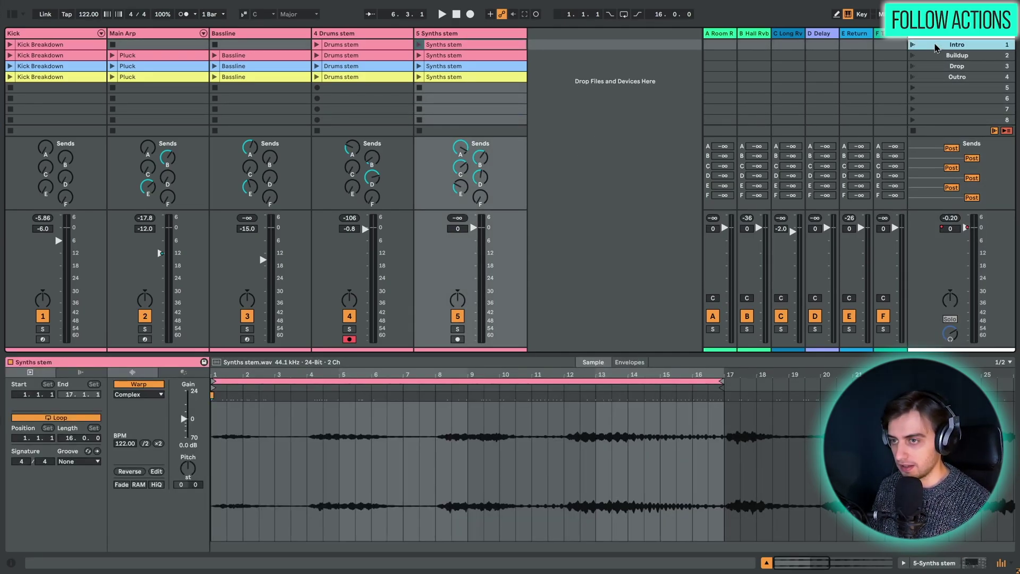
left_click(957, 78)
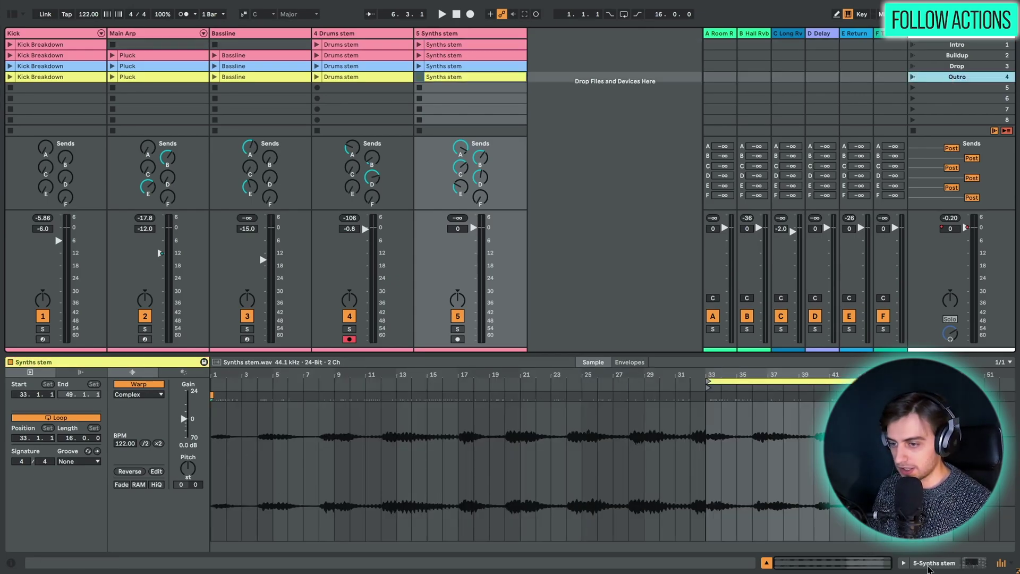
left_click(933, 39)
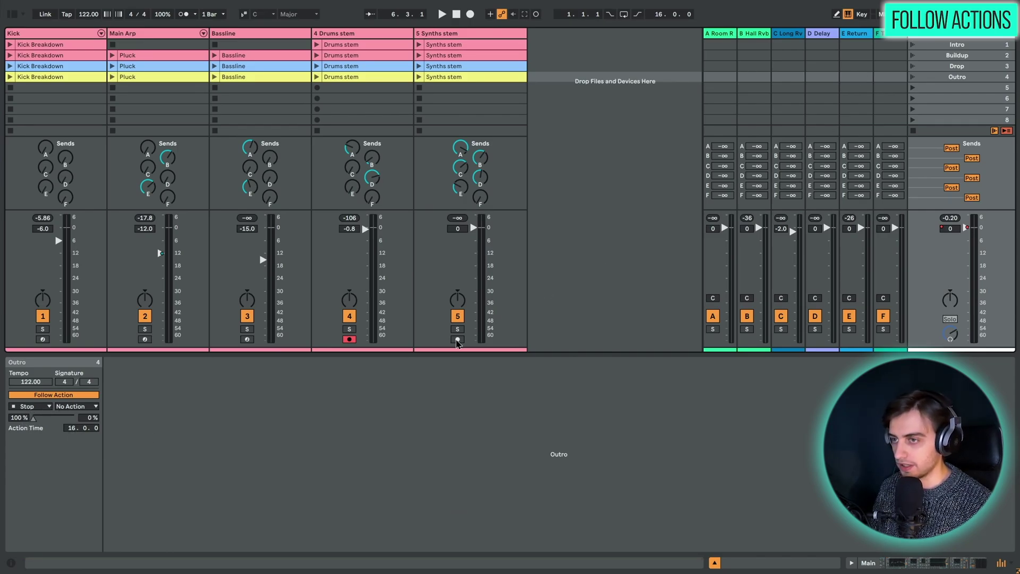
- Examine the device chains of the Main, Main Arp and Bassline tracks, and select the Buildup scene's Pluck clip
left_click(913, 564)
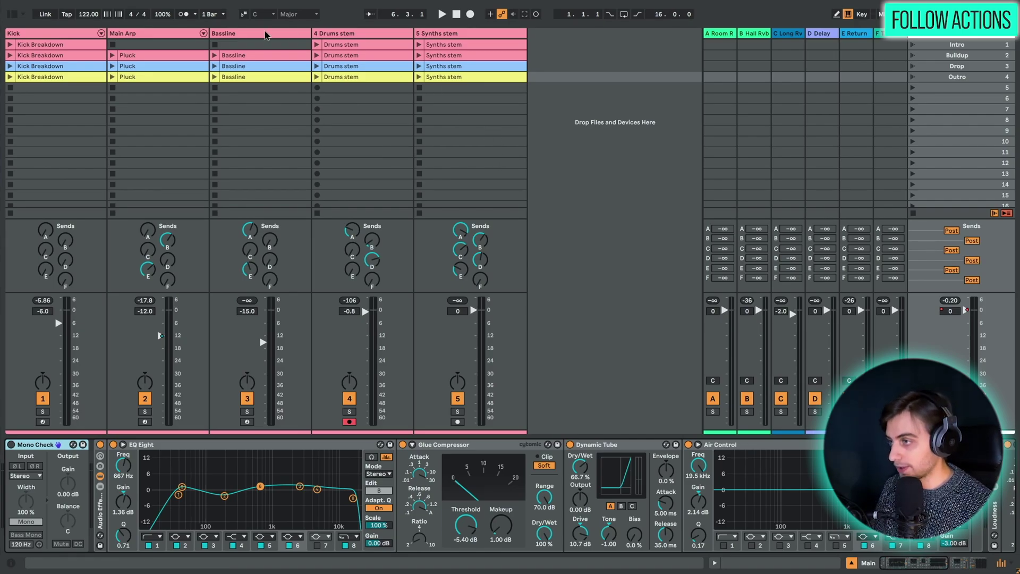
left_click(141, 34)
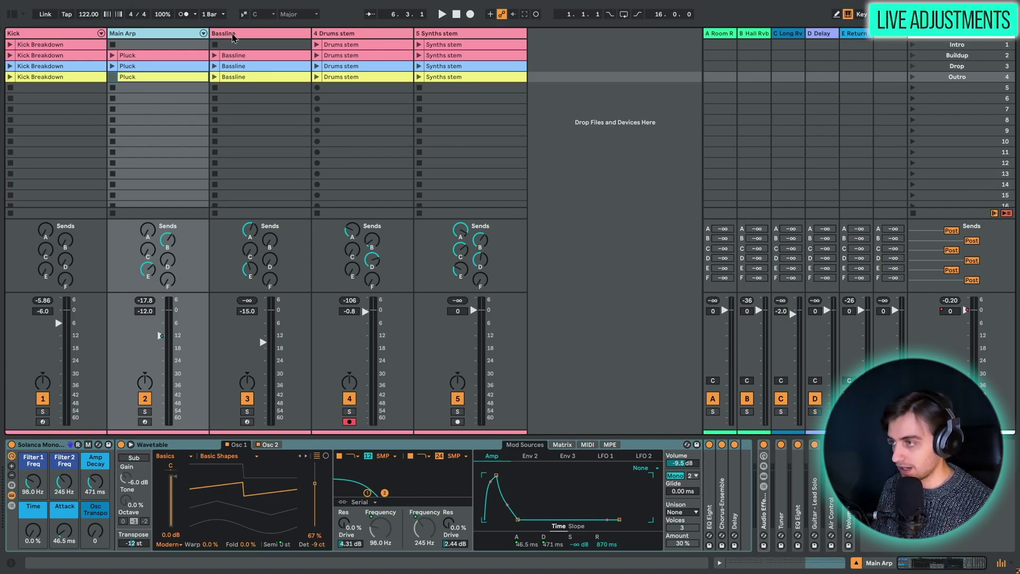
left_click(240, 35)
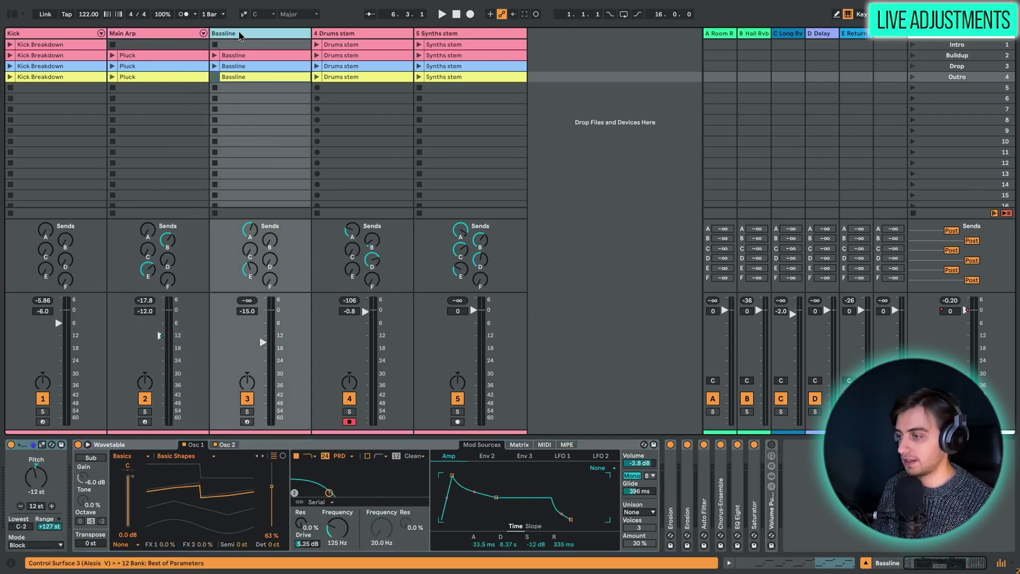
left_click(165, 35)
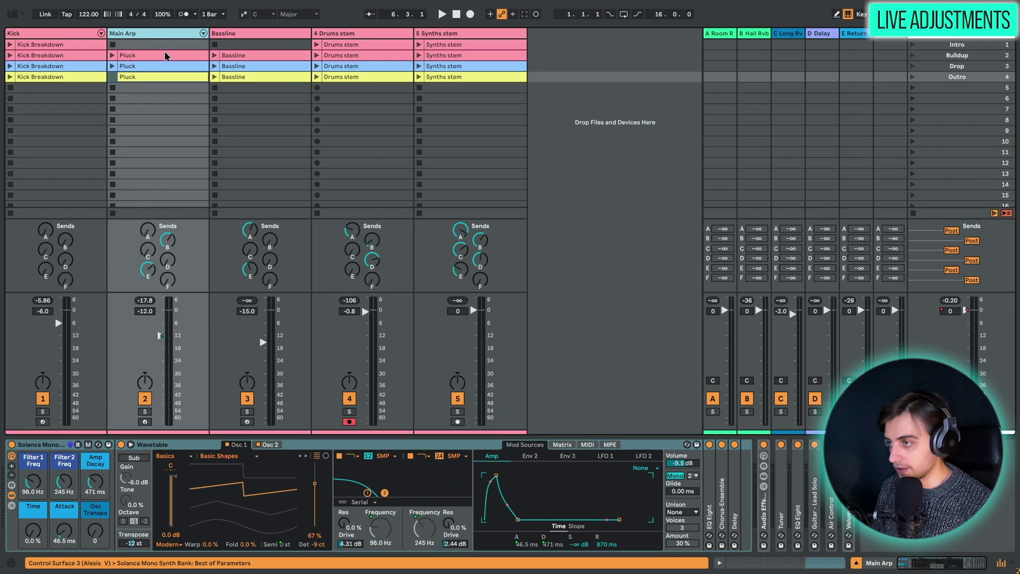
left_click(136, 58)
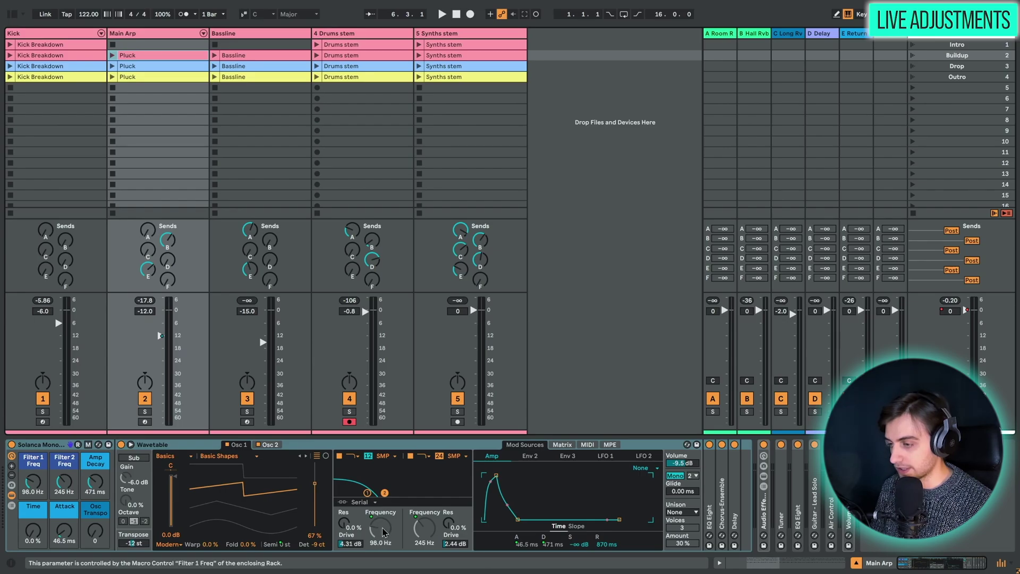
- Raise the Main Arp's Filter 1 frequency to about 1.61 kHz during soloed playback and stop the transport
left_click_drag(382, 531, 382, 525)
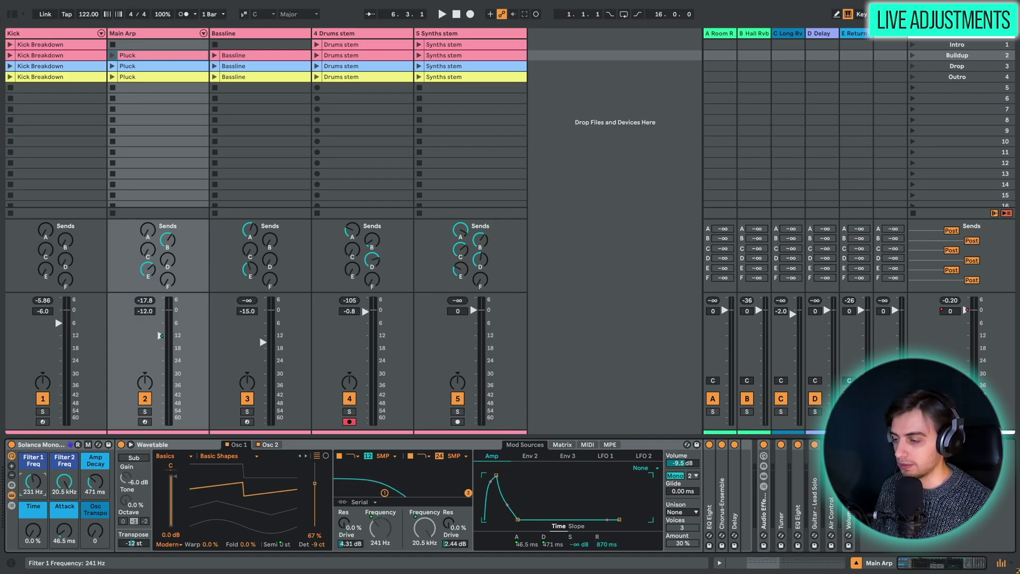
key("Return")
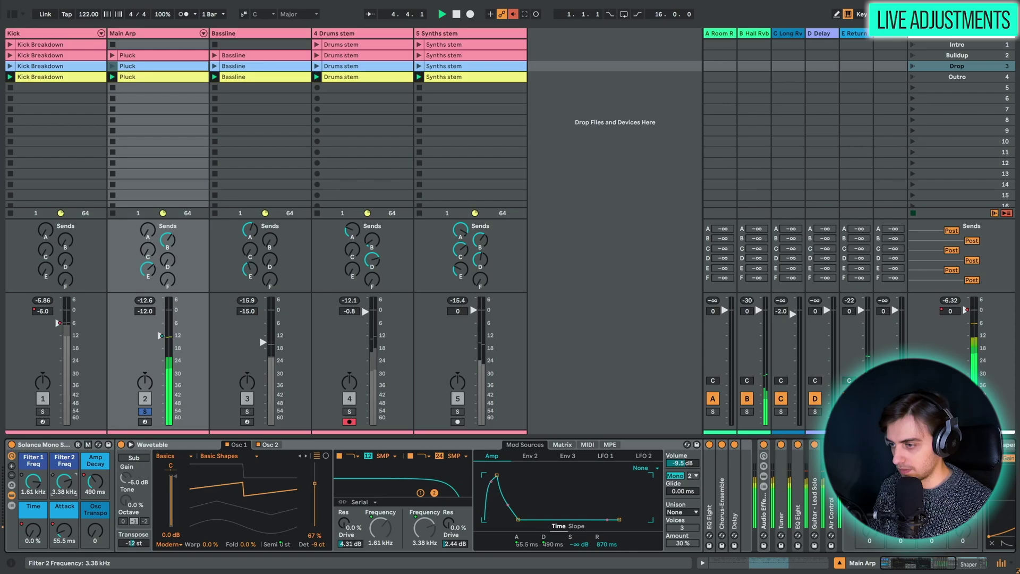
key("space")
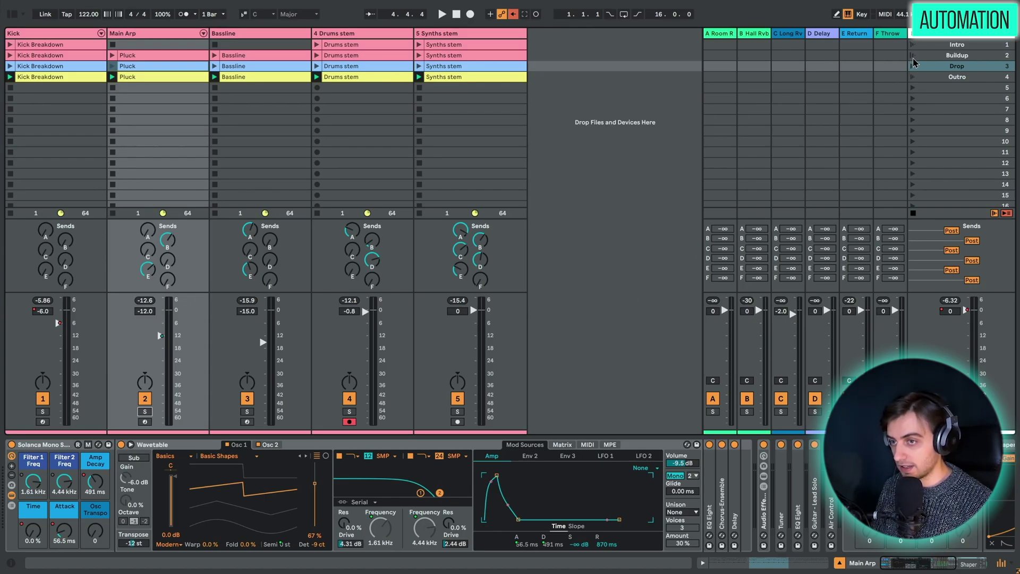
- Play the Outro and Buildup scenes with the Kick soloed, and open the Buildup Kick Breakdown clip's Track Volume envelope
left_click(912, 77)
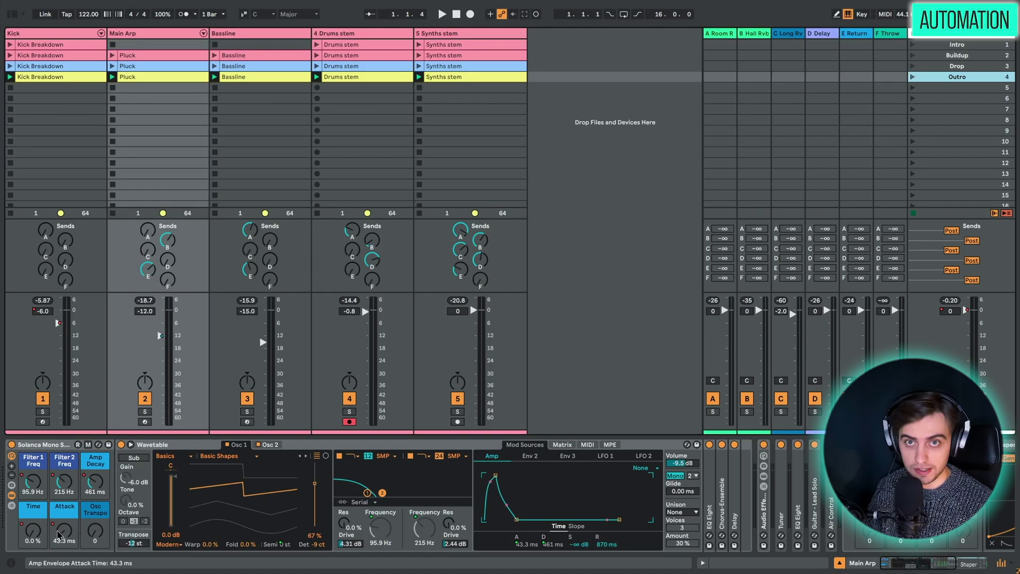
left_click(102, 78)
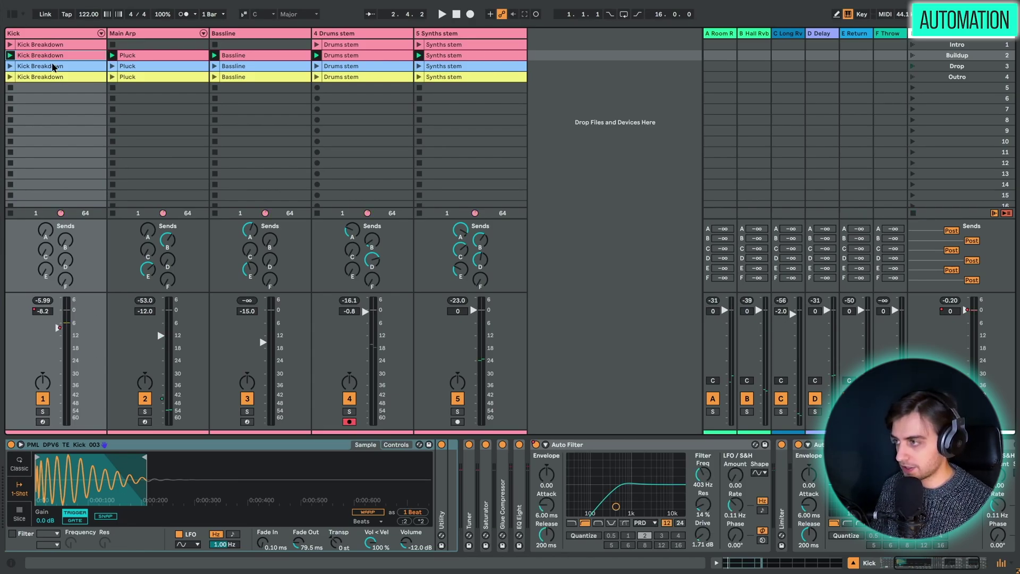
left_click(11, 56)
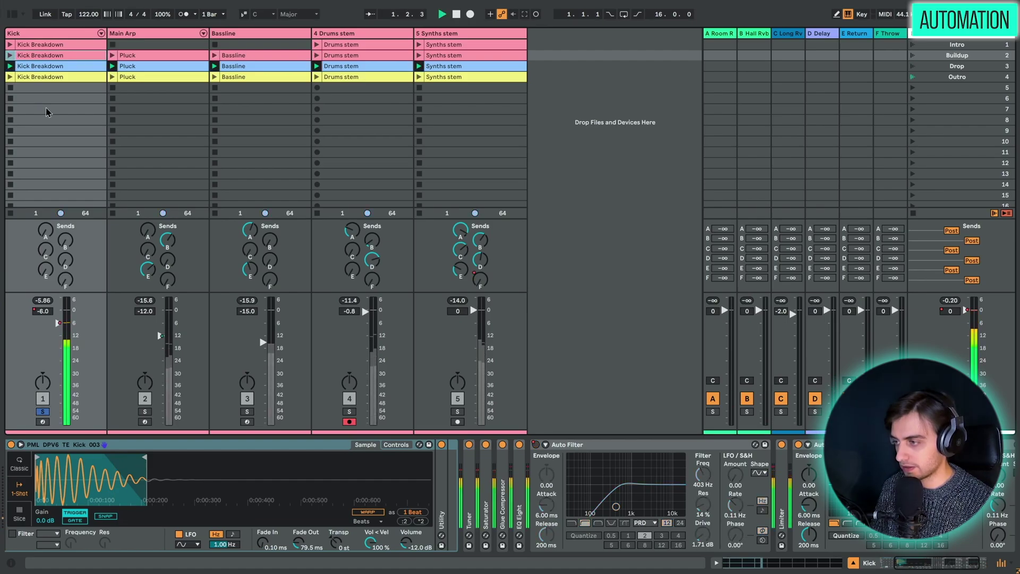
left_click(959, 566)
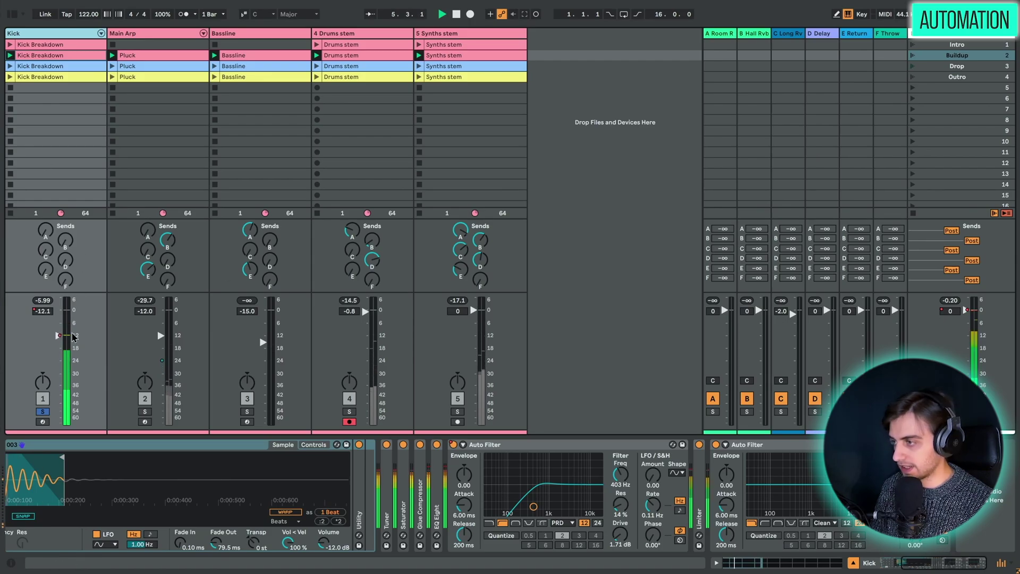
double_click(33, 57)
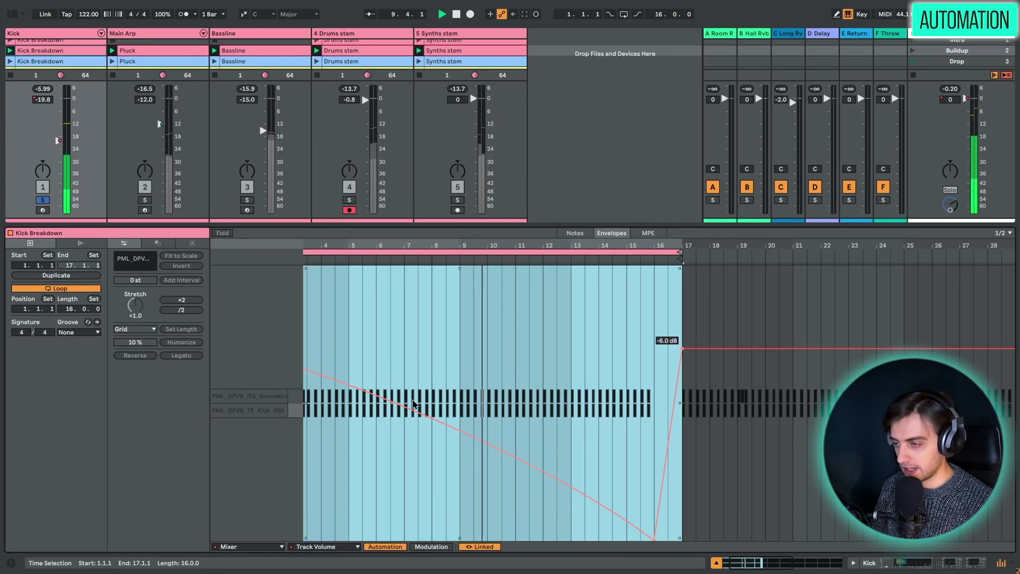
- Solo the Main Arp track and open the Buildup scene's Pluck clip to show its Track Volume modulation envelope
left_click(117, 133)
left_click(150, 33)
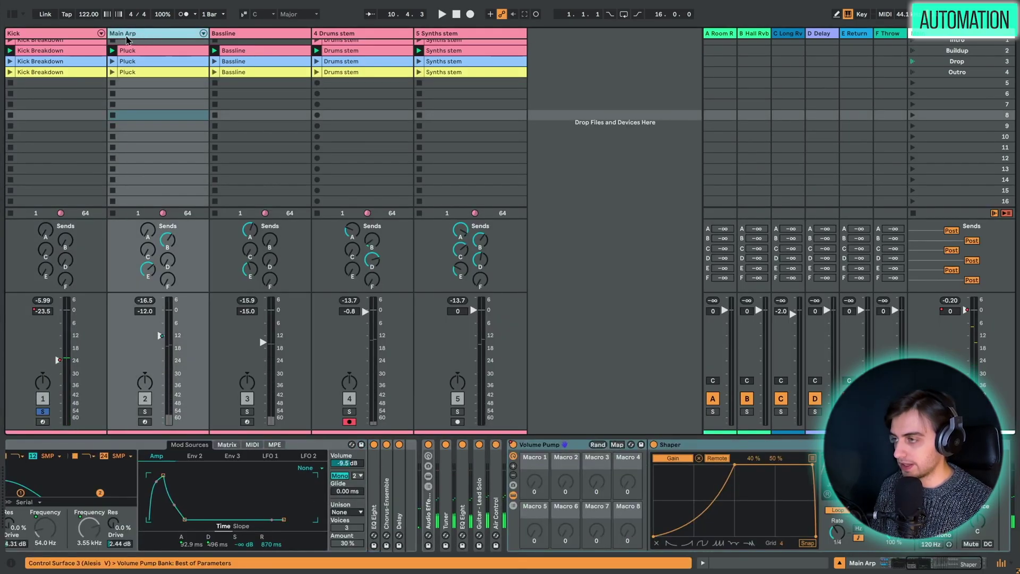
left_click(145, 411)
left_click(167, 49)
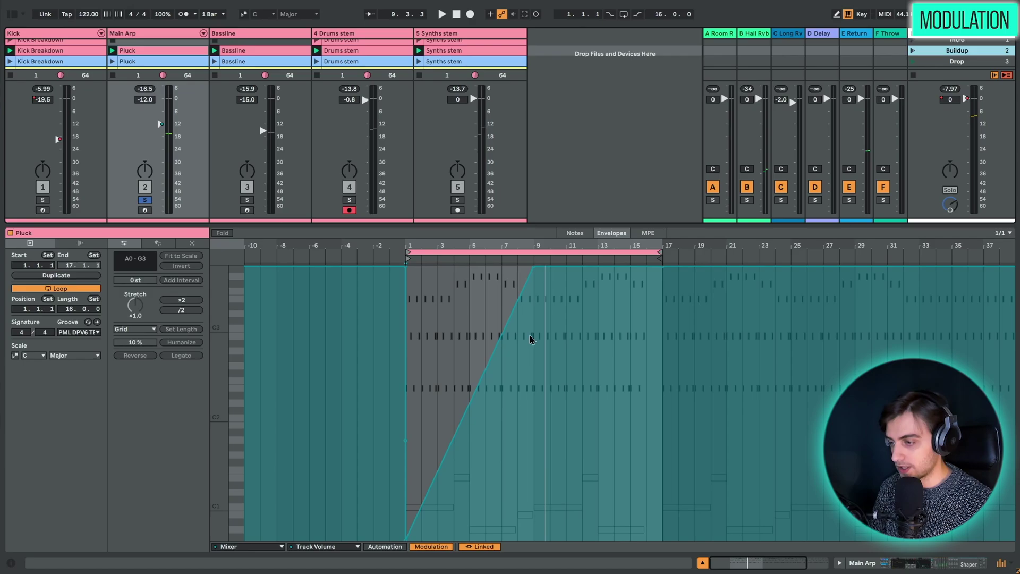
- Compare the Pluck clip's Track Volume automation and modulation envelopes, and view its notes
left_click(401, 548)
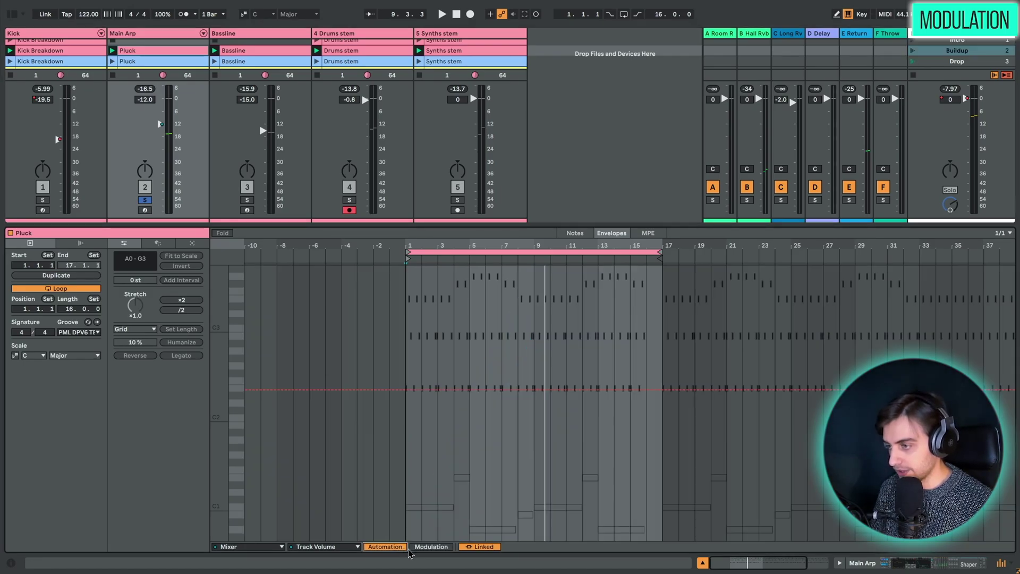
left_click(425, 555)
left_click(403, 554)
left_click(422, 554)
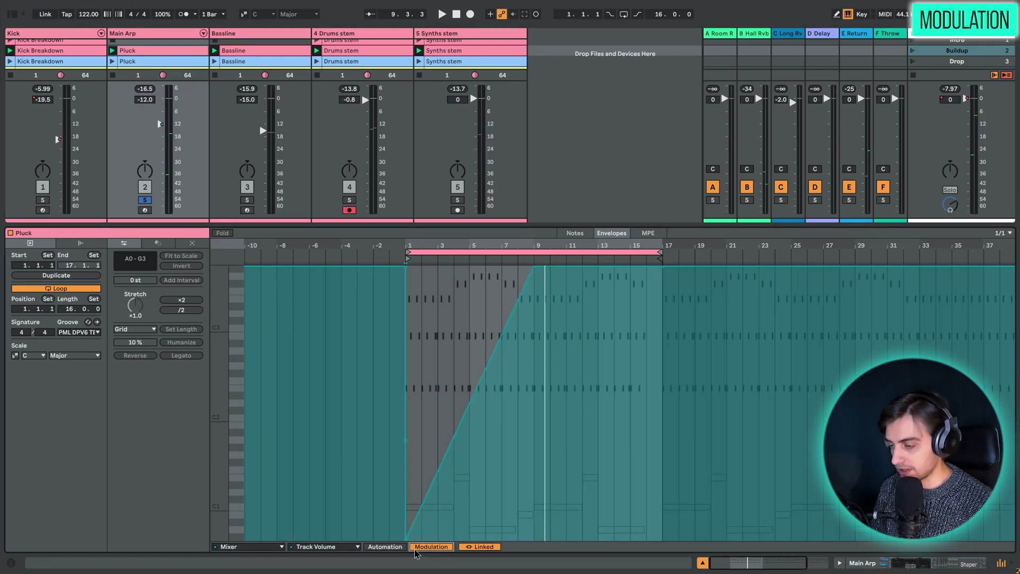
left_click(396, 555)
left_click(431, 554)
left_click(402, 553)
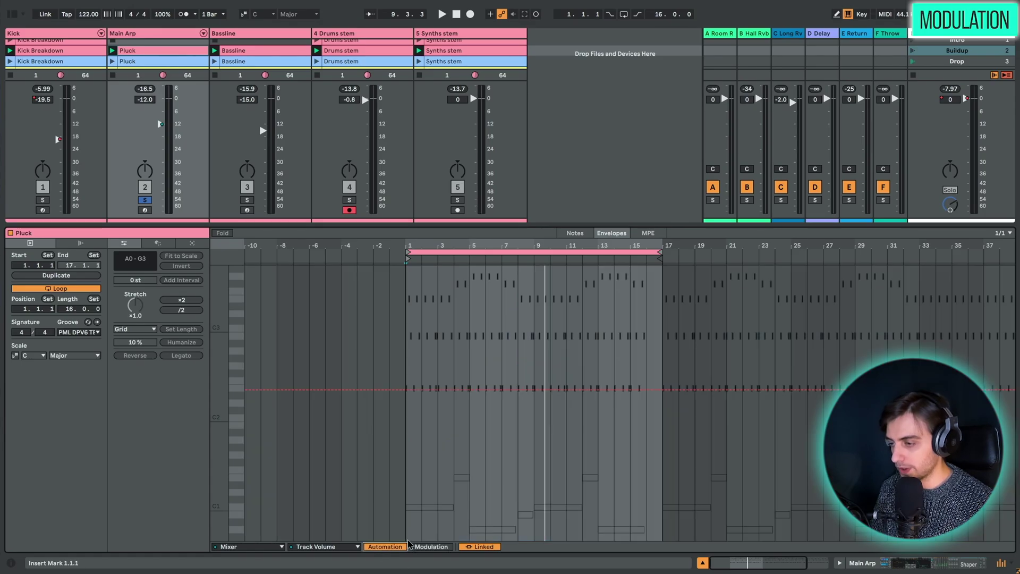
left_click(573, 233)
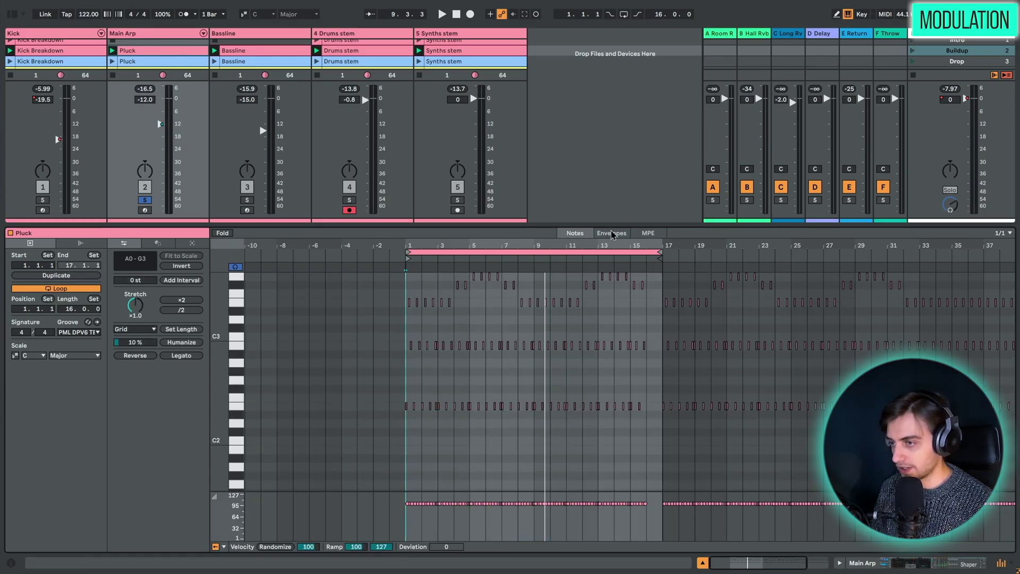
left_click(611, 233)
left_click(432, 547)
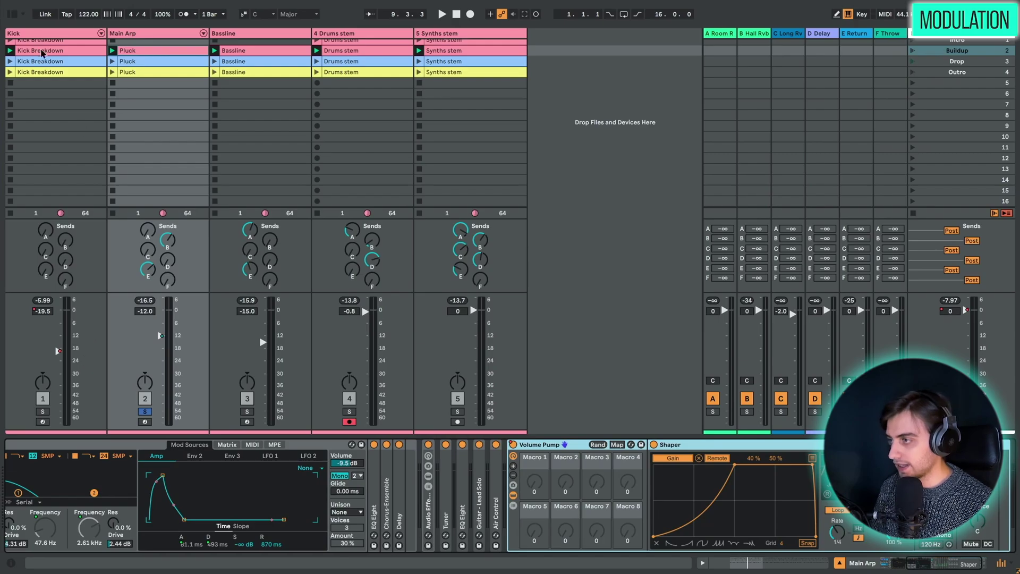
- Override the soloed Kick's automated track volume at about -19.3 dB during playback and re-enable its automation
left_click(35, 60)
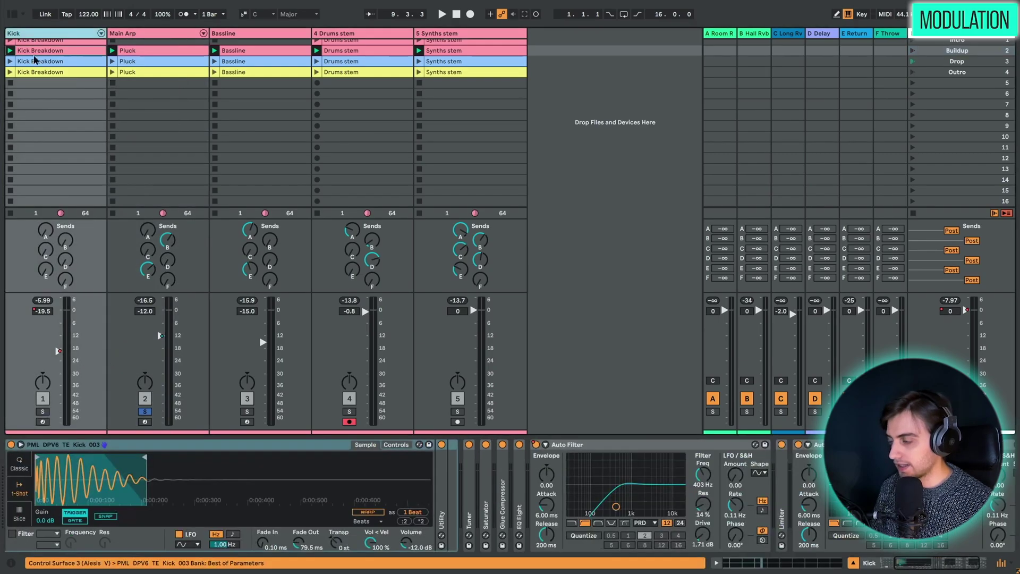
left_click(42, 412)
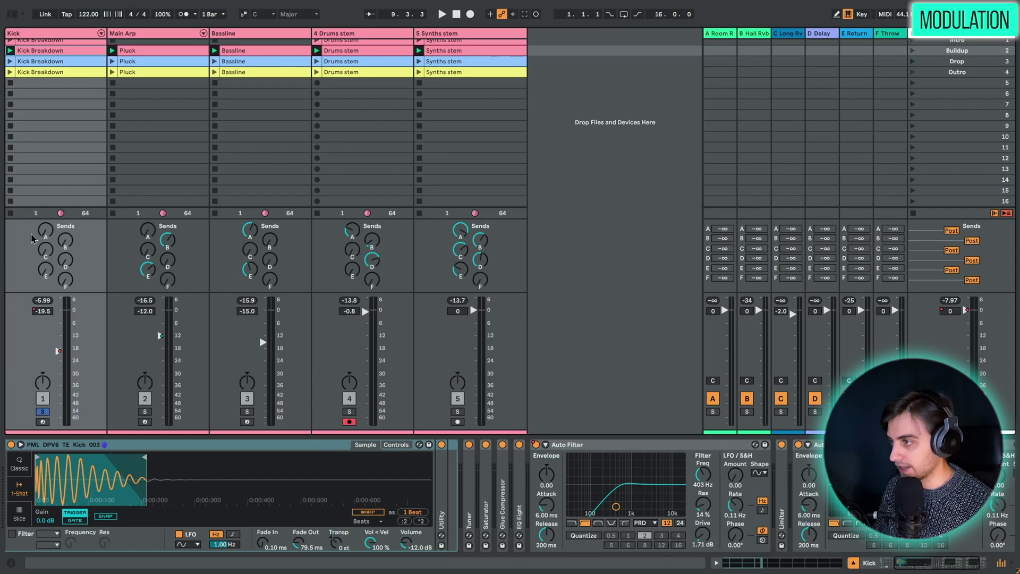
key("space")
mouse_move(59, 351)
left_mouse_down()
mouse_move(62, 330)
mouse_move(62, 356)
left_mouse_up()
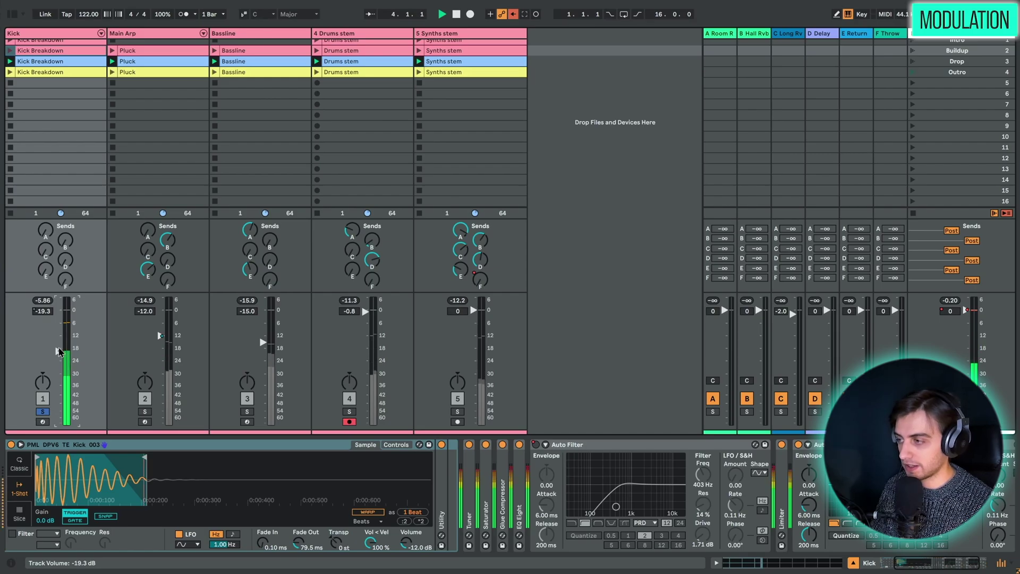
left_click(513, 16)
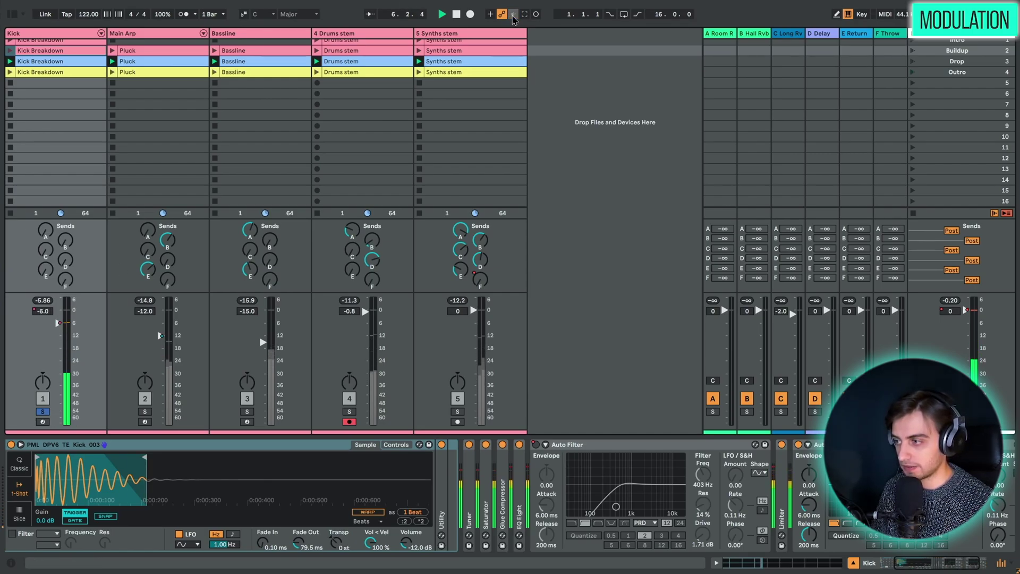
- Launch the Buildup scene with the Main Arp soloed and lower its track volume to about -12.6 dB during playback
left_click(145, 411)
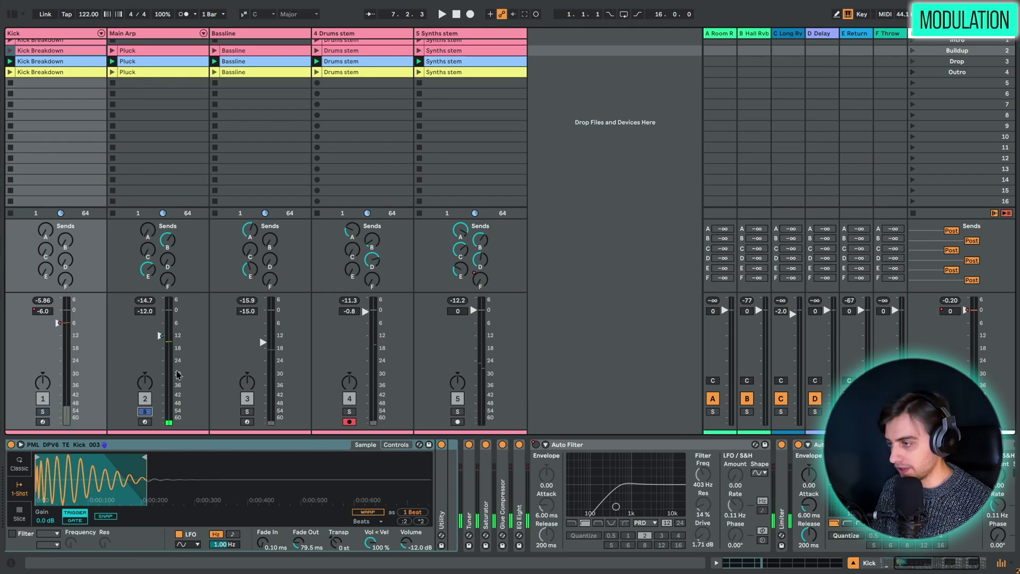
left_click(161, 66)
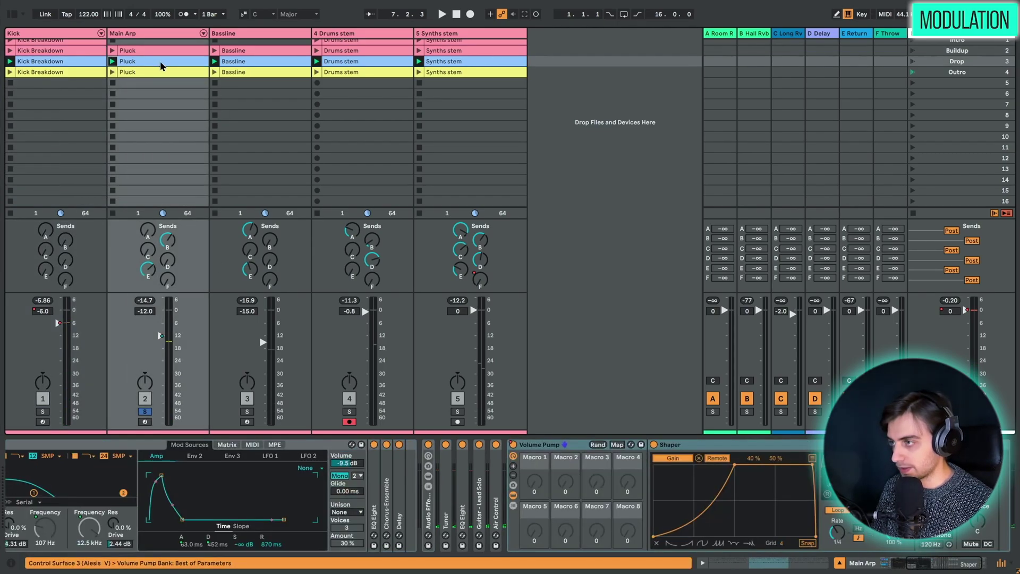
left_click(911, 52)
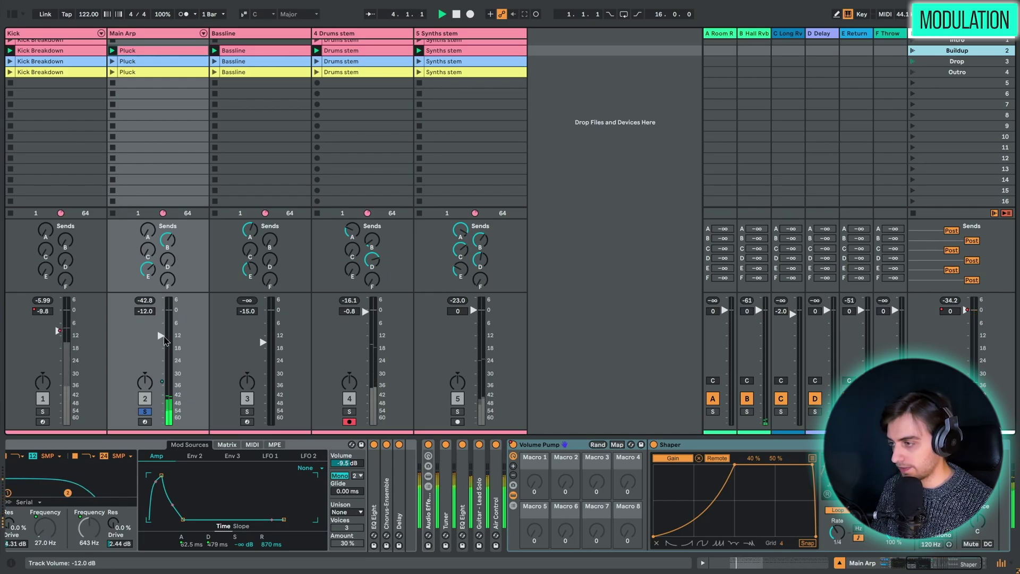
left_click_drag(161, 336, 161, 336)
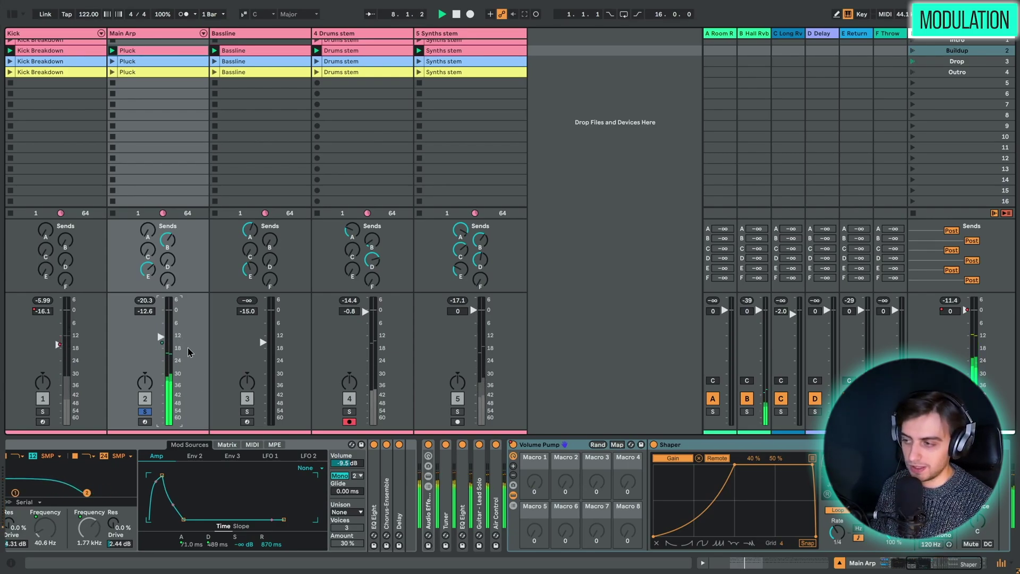
mouse_move(161, 339)
left_mouse_down()
mouse_move(160, 361)
mouse_move(165, 337)
left_mouse_up()
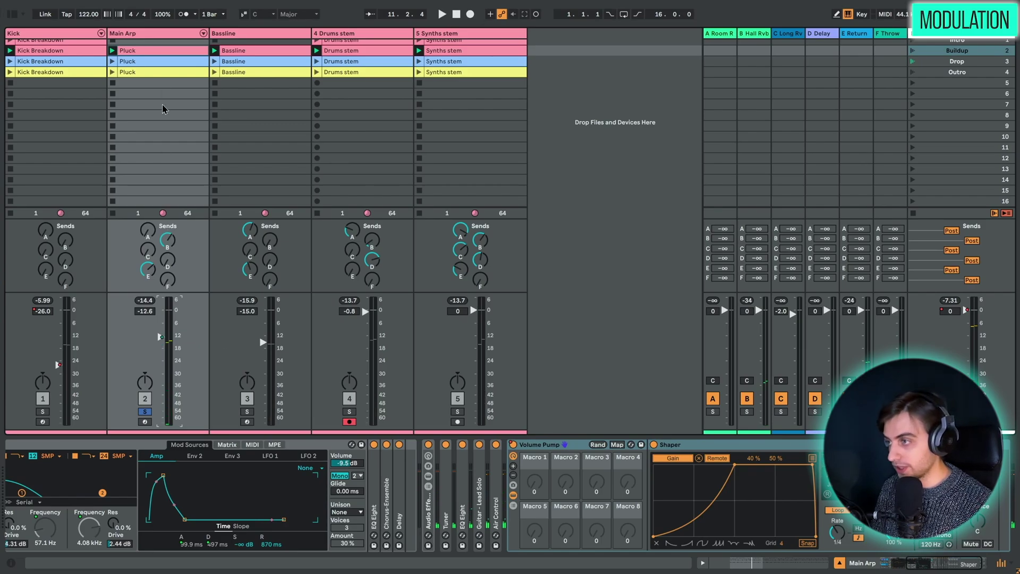
double_click(157, 52)
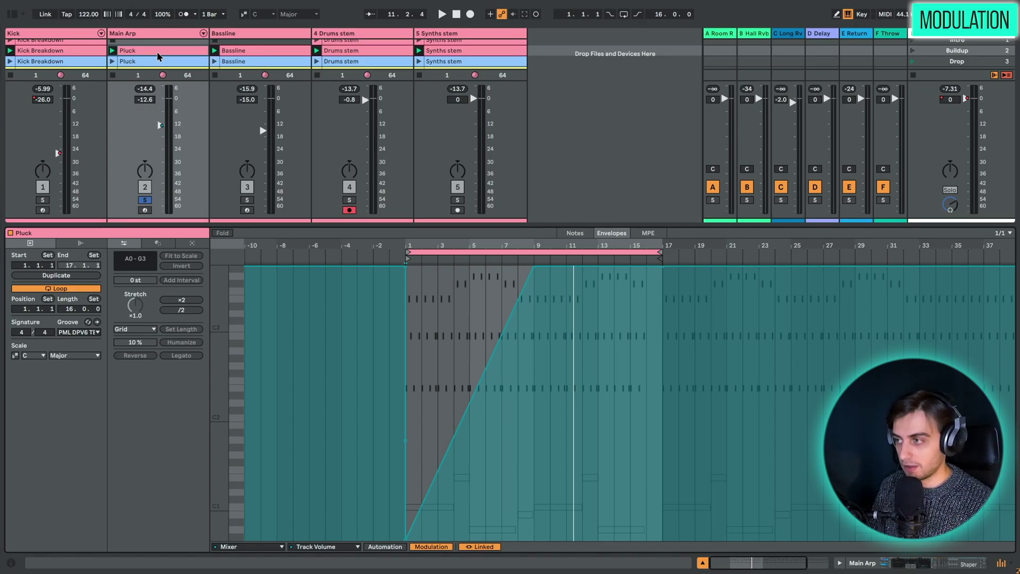
key("shift+Tab")
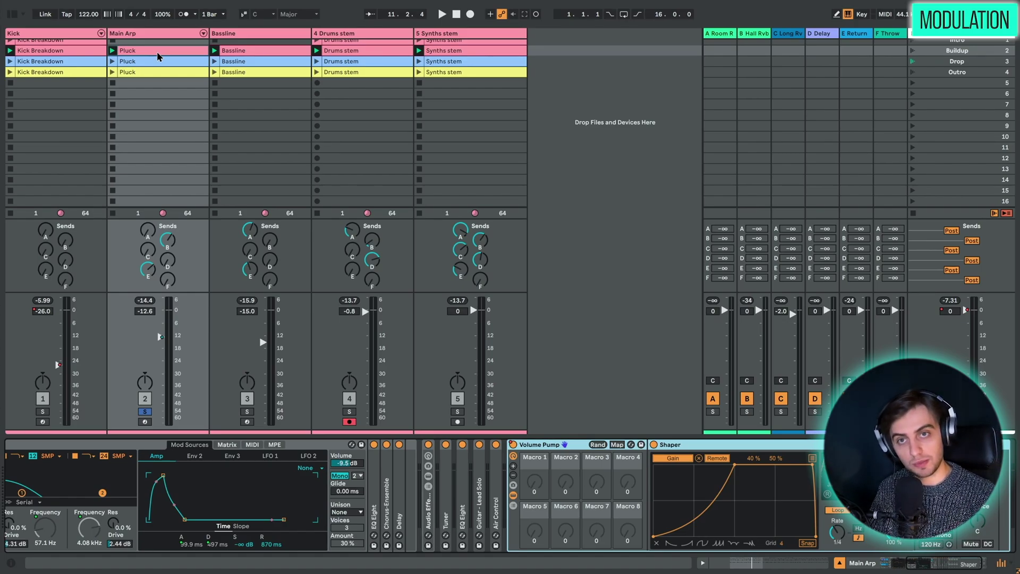
scroll(157, 56, "up", 1)
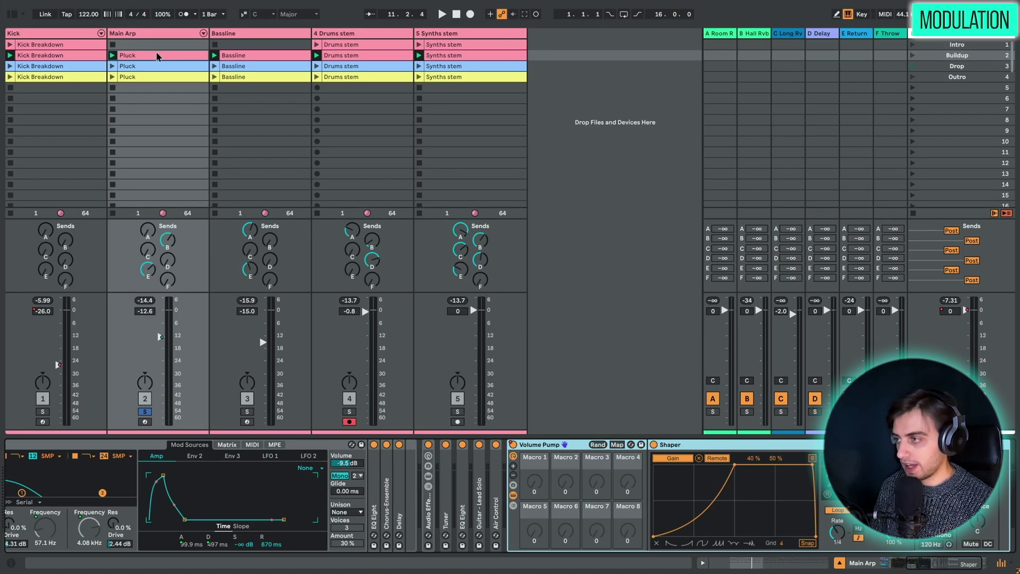
- Launch the Intro scene with the Kick soloed and inspect the envelope device choices in its Kick Breakdown clip
left_click(914, 46)
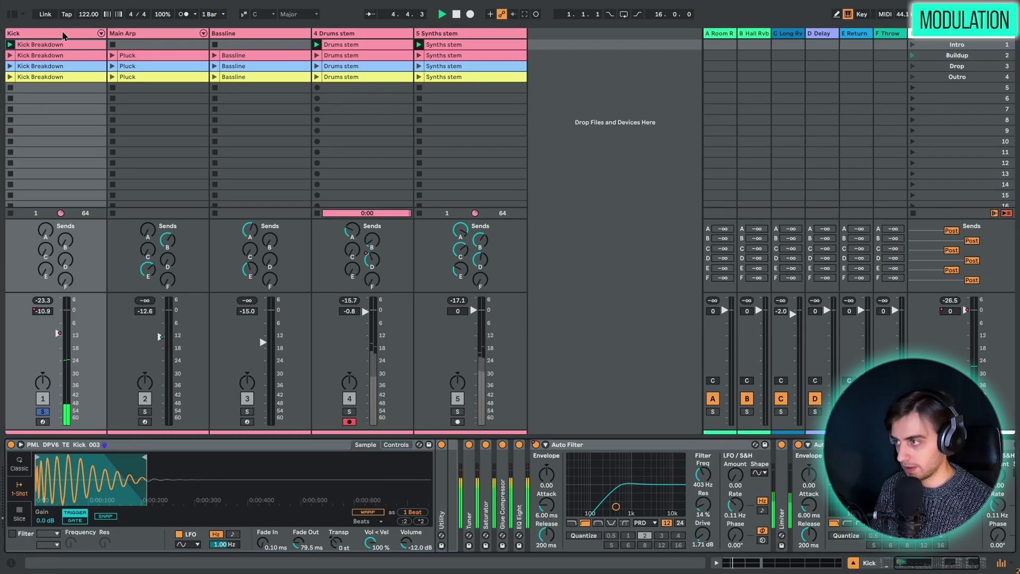
double_click(53, 46)
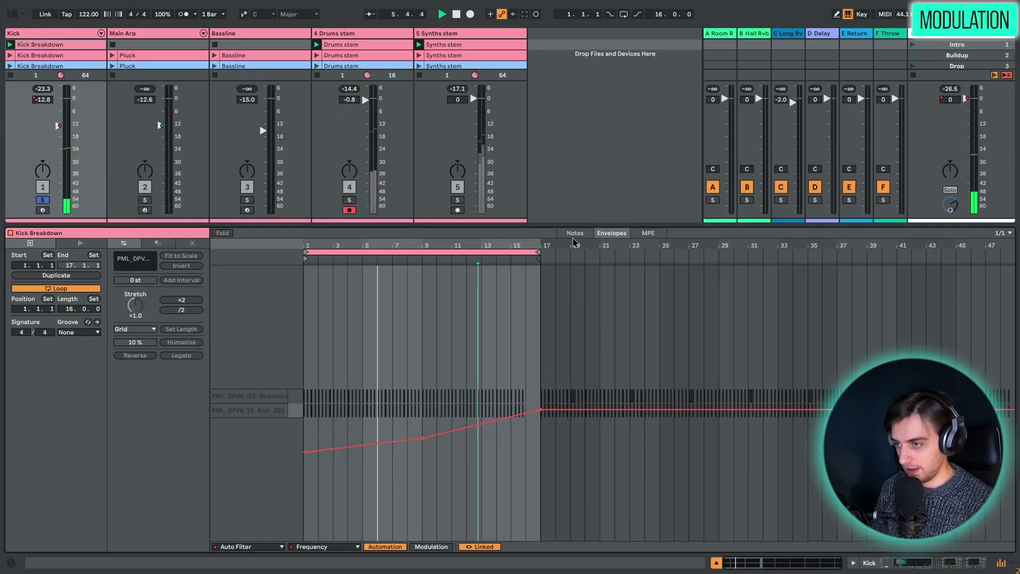
left_click(248, 547)
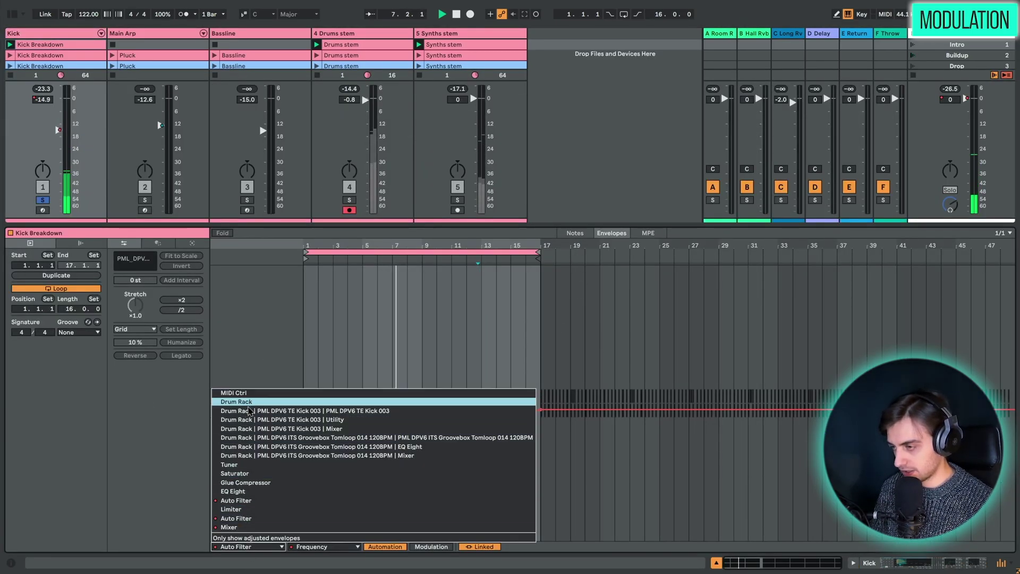
left_click(245, 547)
- Show the Kick Breakdown clip's Auto Filter LFO Amount envelope and compare its automation and modulation modes
left_click(324, 548)
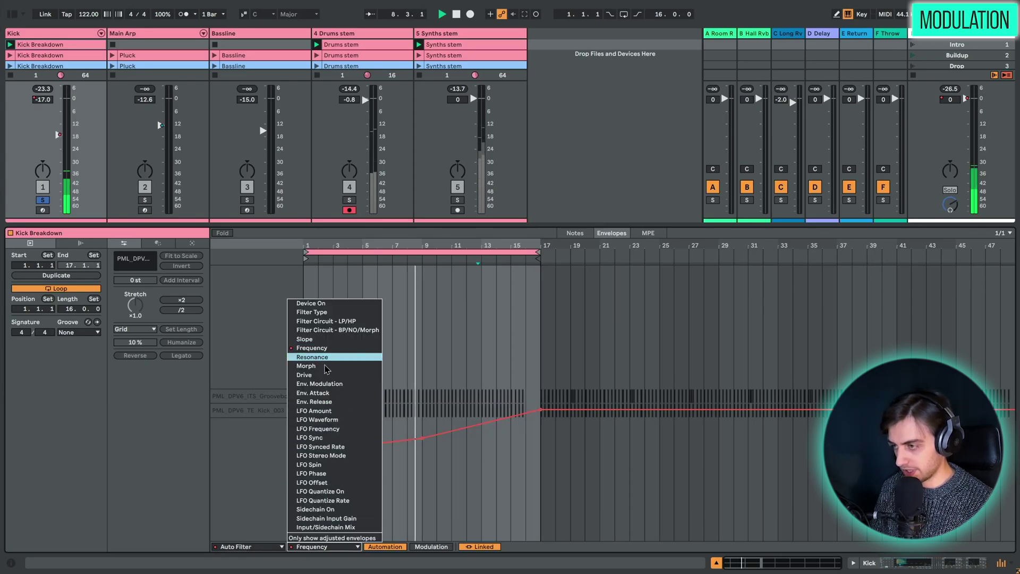
left_click(569, 488)
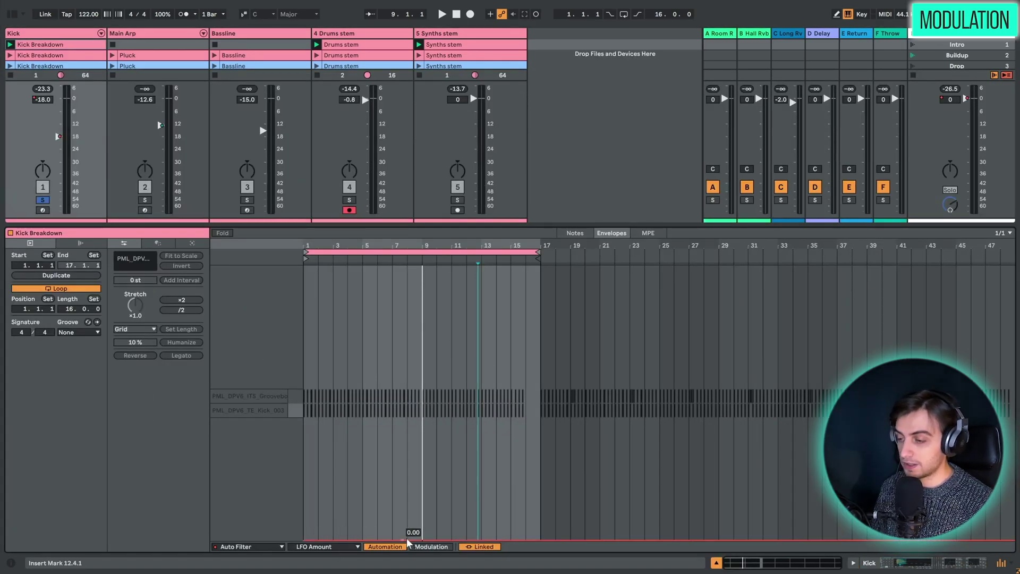
left_click(432, 546)
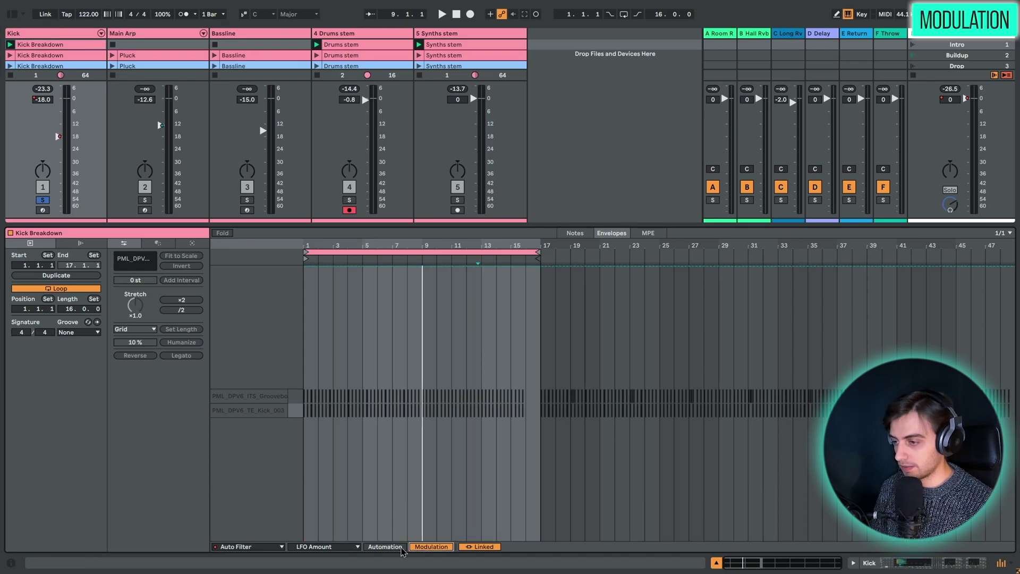
left_click(401, 547)
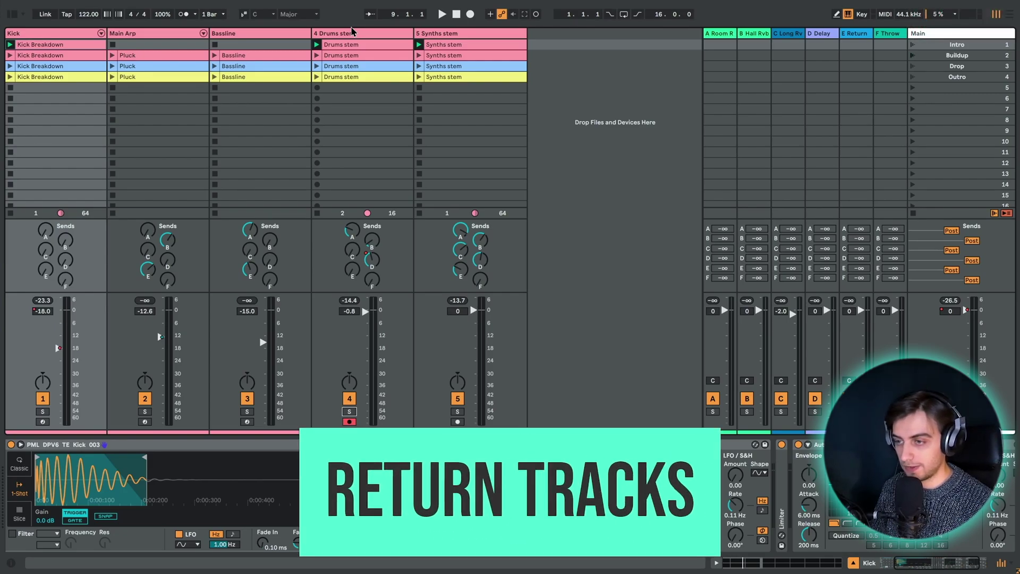
- Inspect the F Throw return's Reverb, and show the F-Throw send automation envelope in the Drop scene's Synths stem clip
left_click(886, 34)
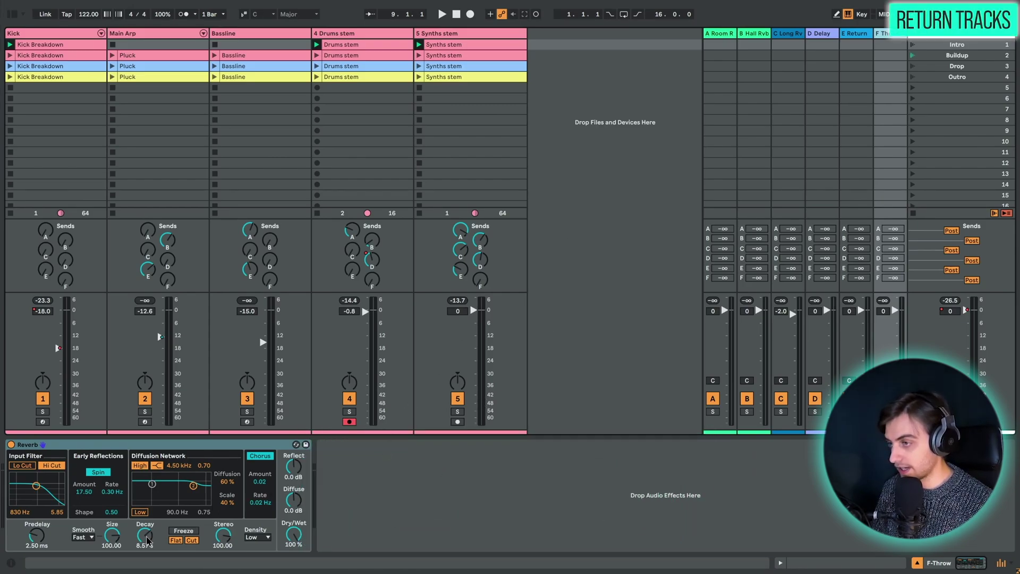
left_click(375, 72)
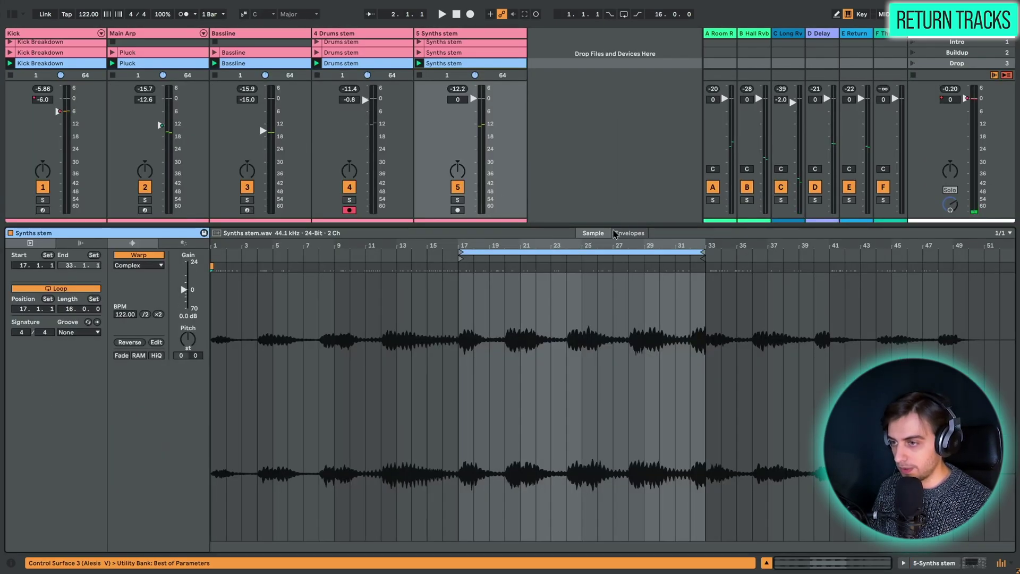
left_click(616, 233)
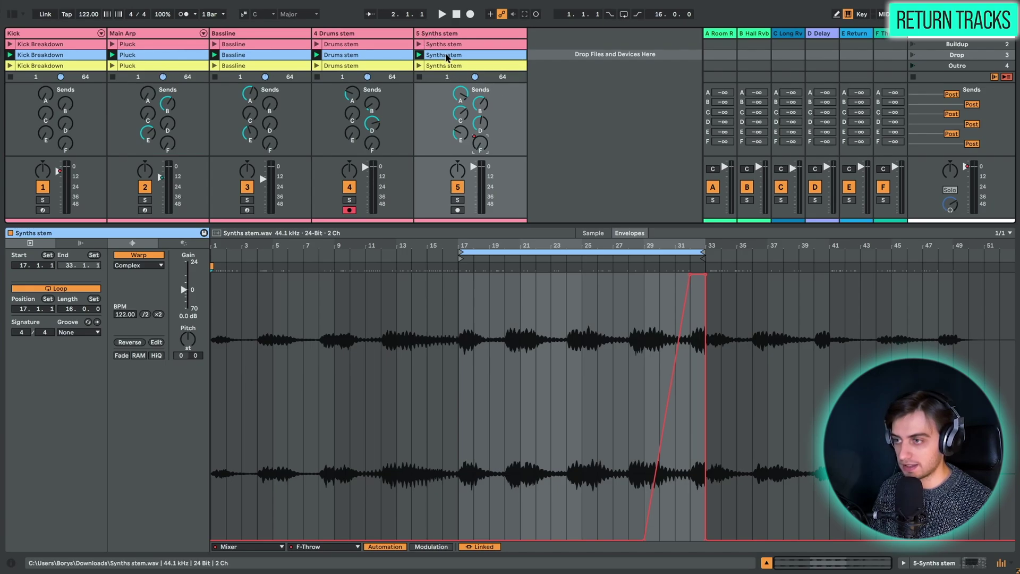
- Widen the F Throw return track and enlarge the mixer area to monitor its level meter while the Drop scene plays
left_click(875, 32)
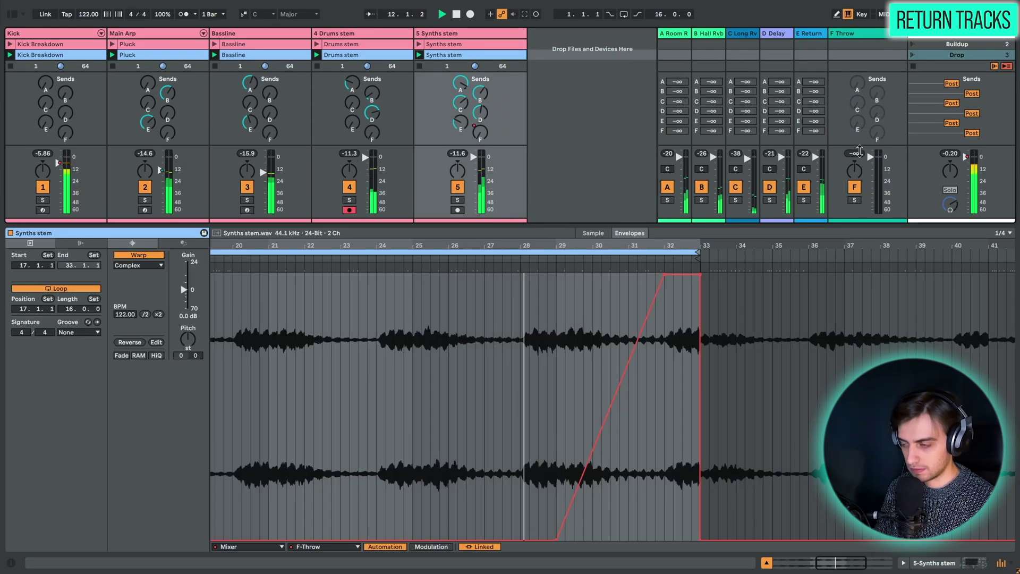
left_click_drag(816, 234, 817, 311)
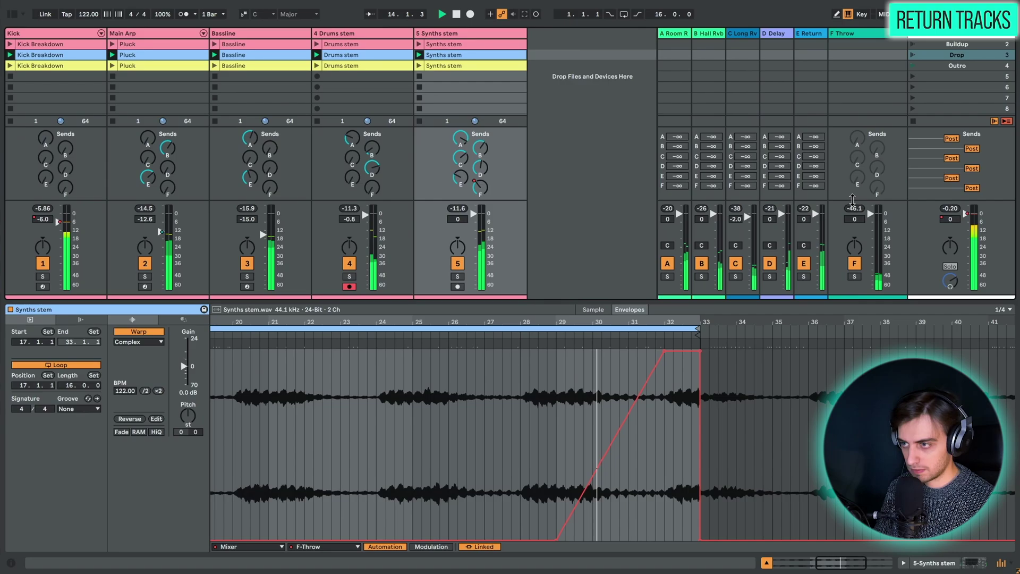
left_click_drag(852, 200, 854, 178)
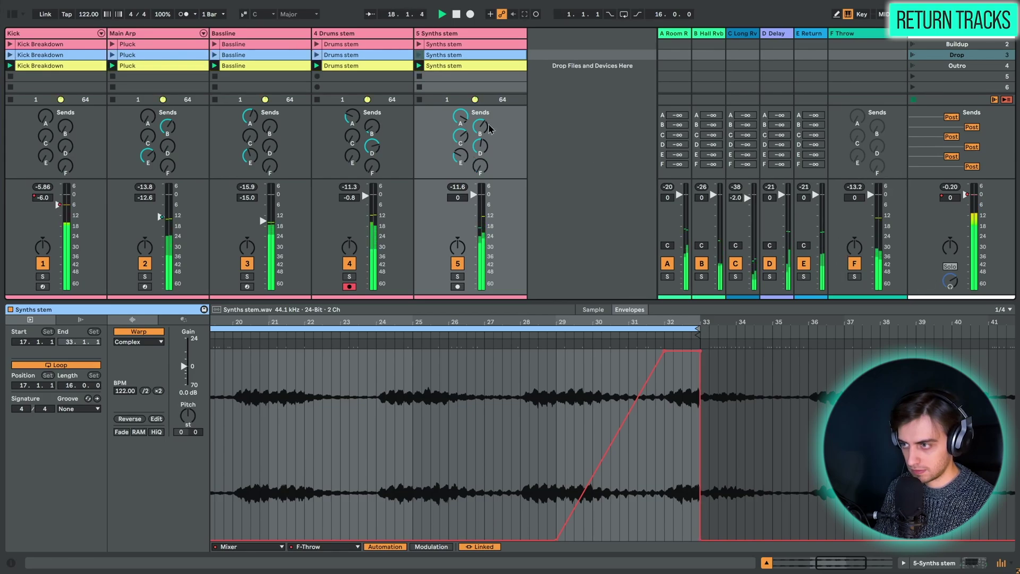
left_click(456, 66)
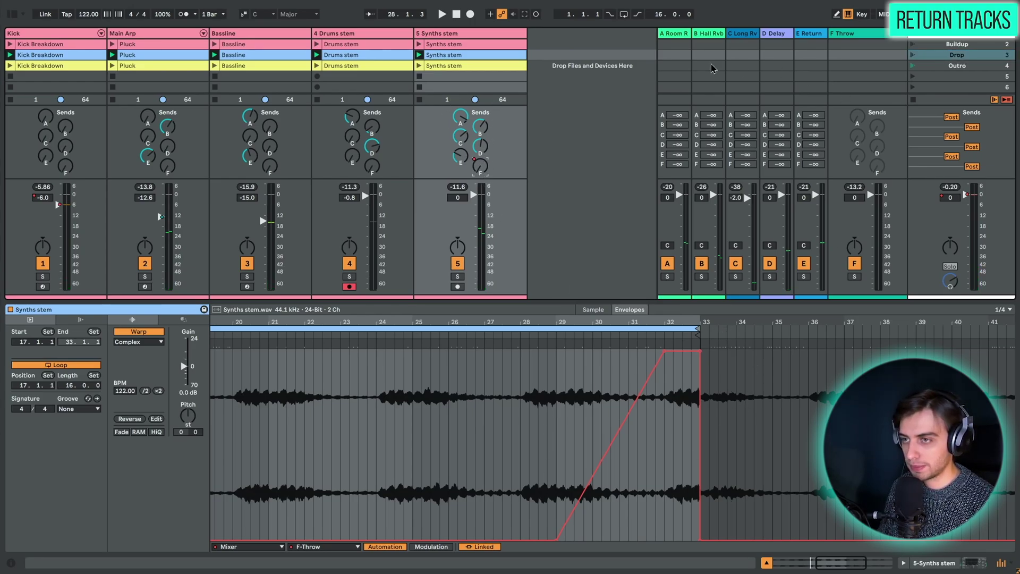
- Select the F Throw return track and show its Reverb device below the full scene list
left_click(874, 42)
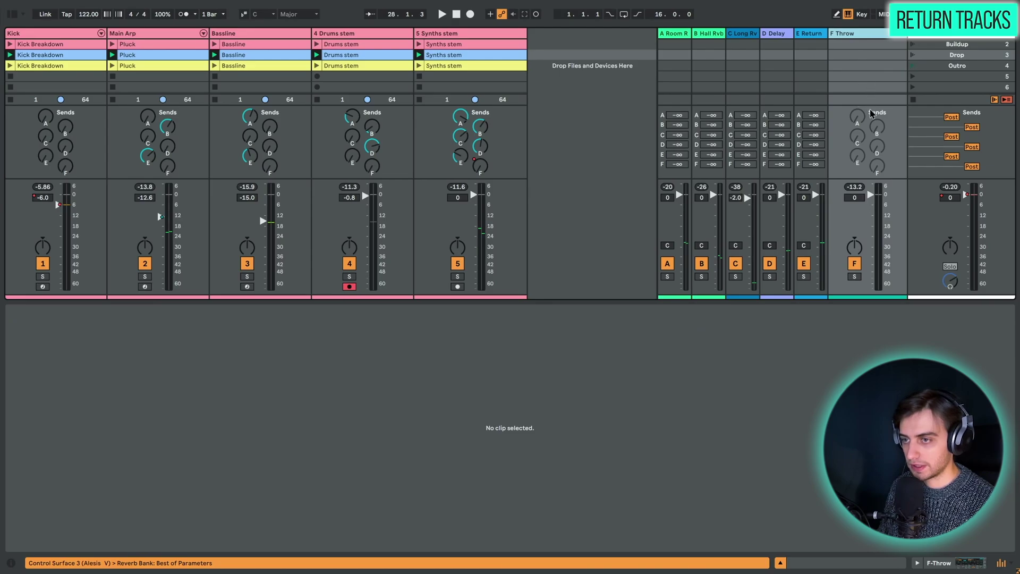
key("shift+Tab")
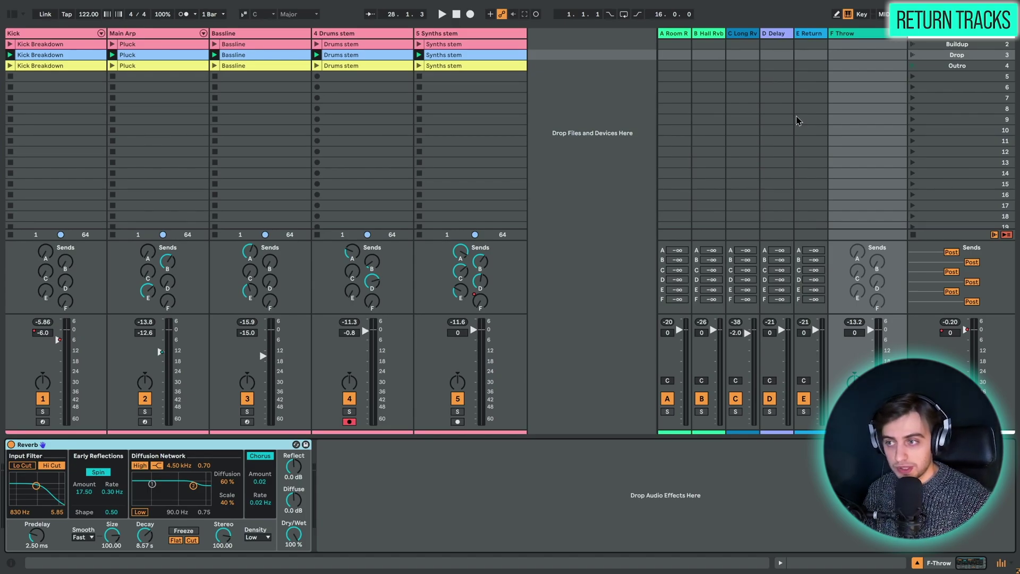
scroll(547, 154, "up", 1)
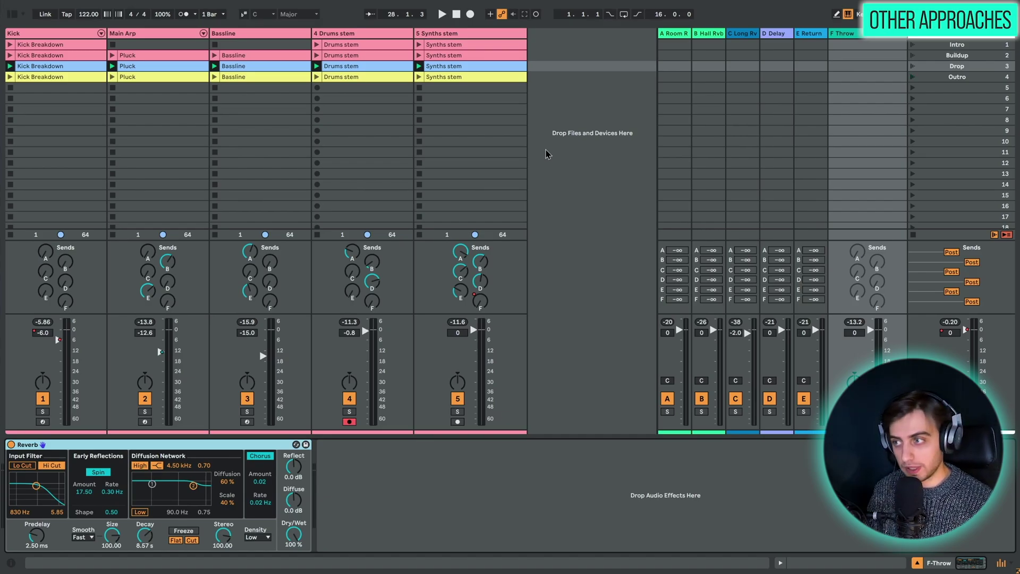
- Open the Main Arp's Pluck clip in the Buildup scene and show its MIDI notes instead of its envelopes
left_click(178, 58)
double_click(178, 56)
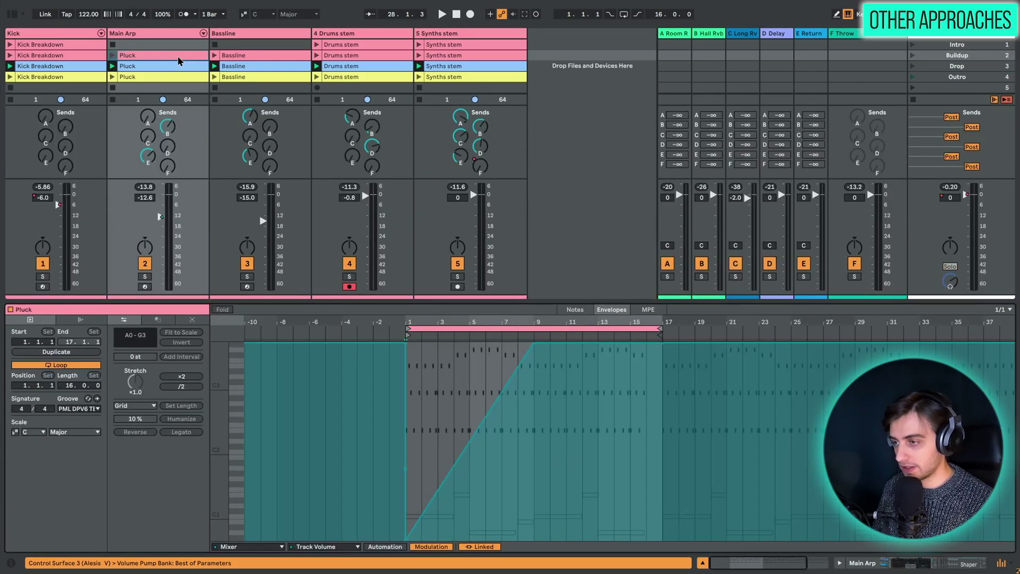
left_click(575, 310)
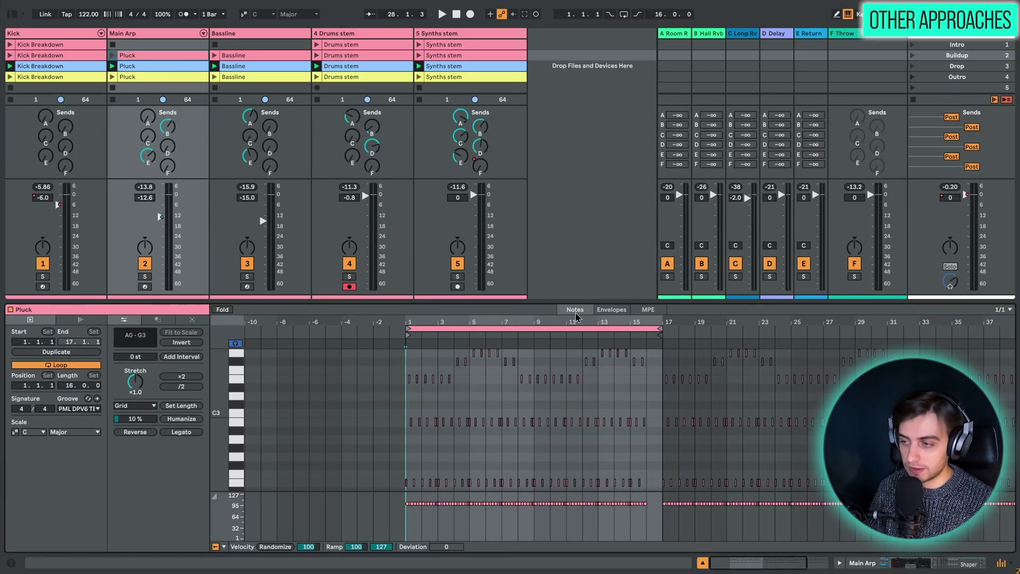